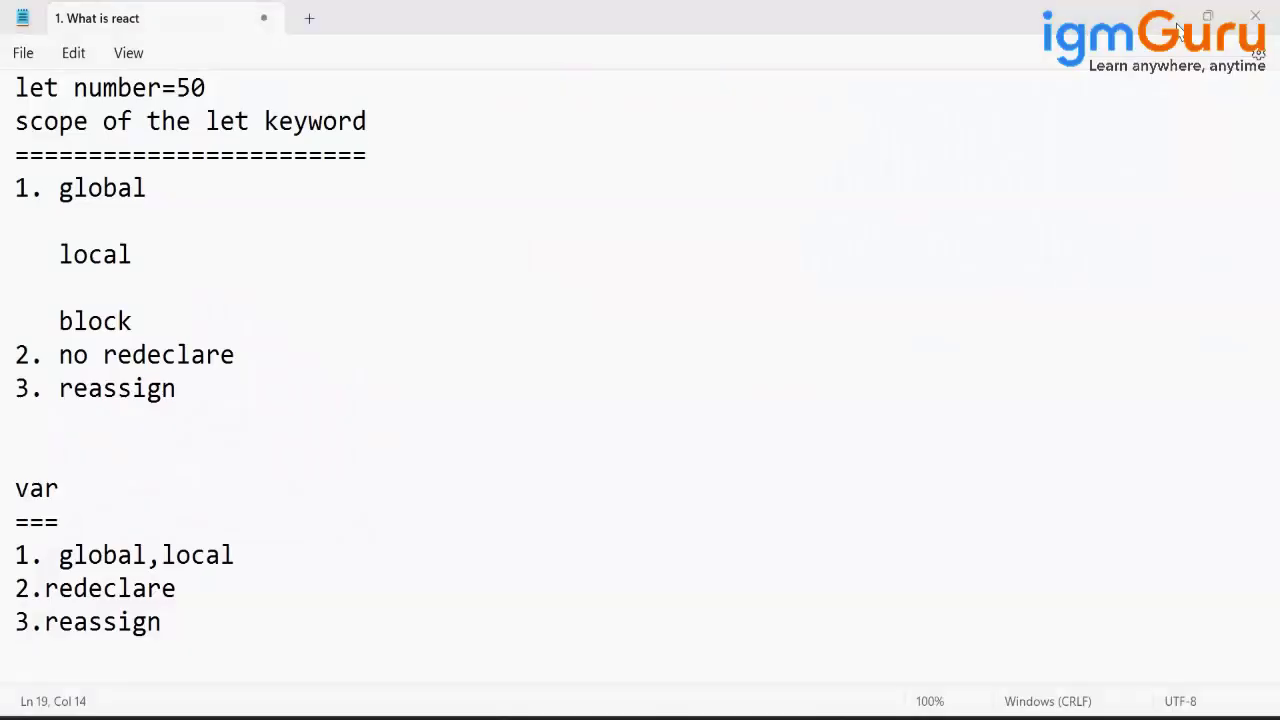
- Add a 'React' heading underlined with '=====' below the var notes
{"action": "left_click", "coordinate": [1178, 30]}
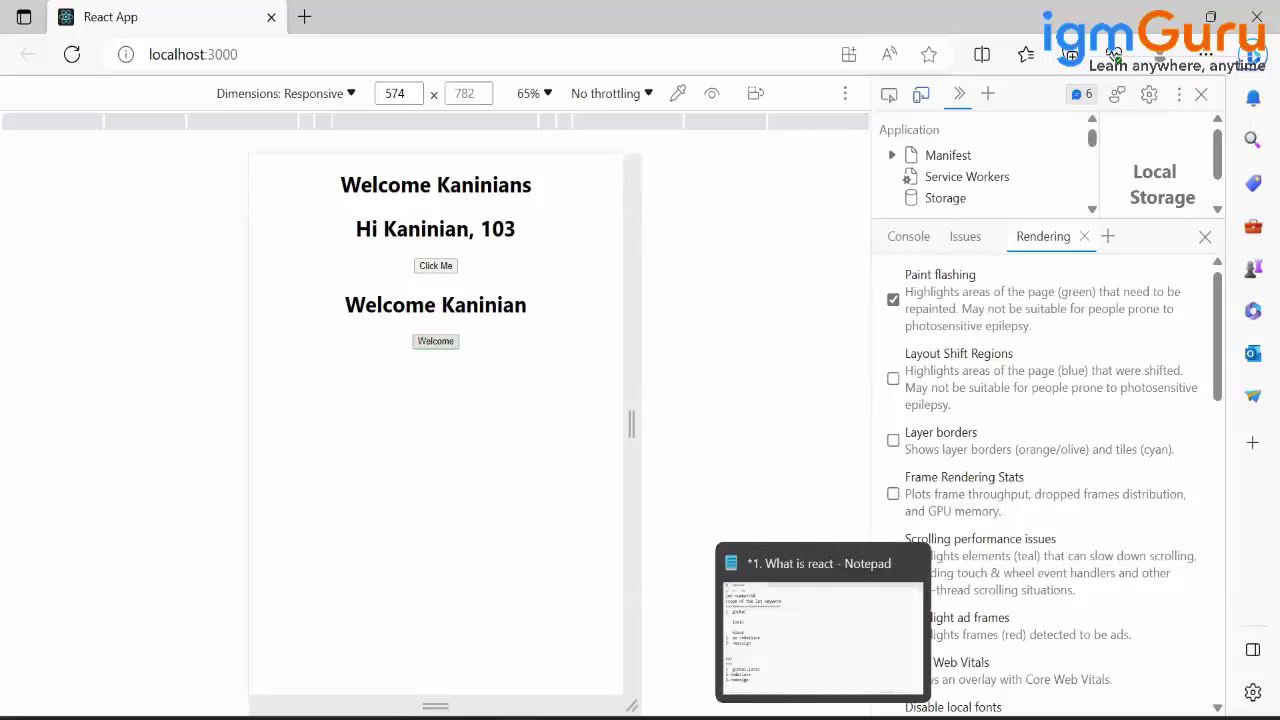
{"action": "left_click", "coordinate": [820, 630]}
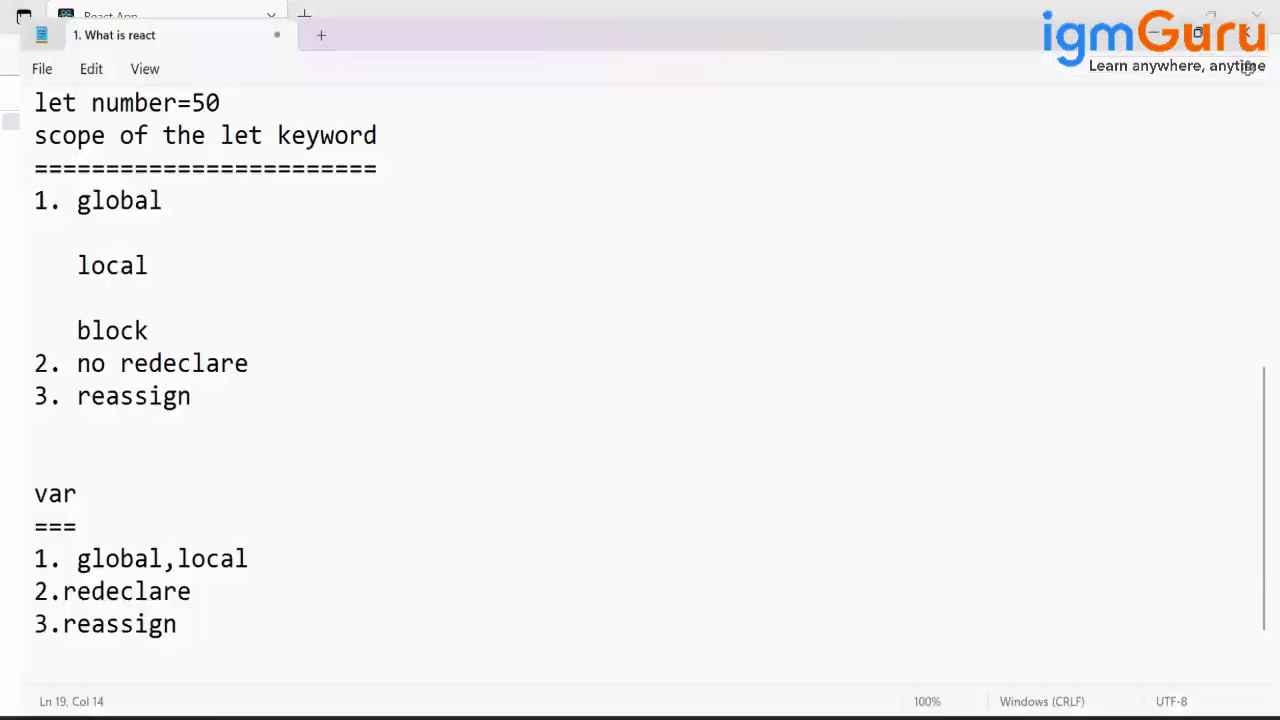
{"action": "left_click", "coordinate": [330, 674]}
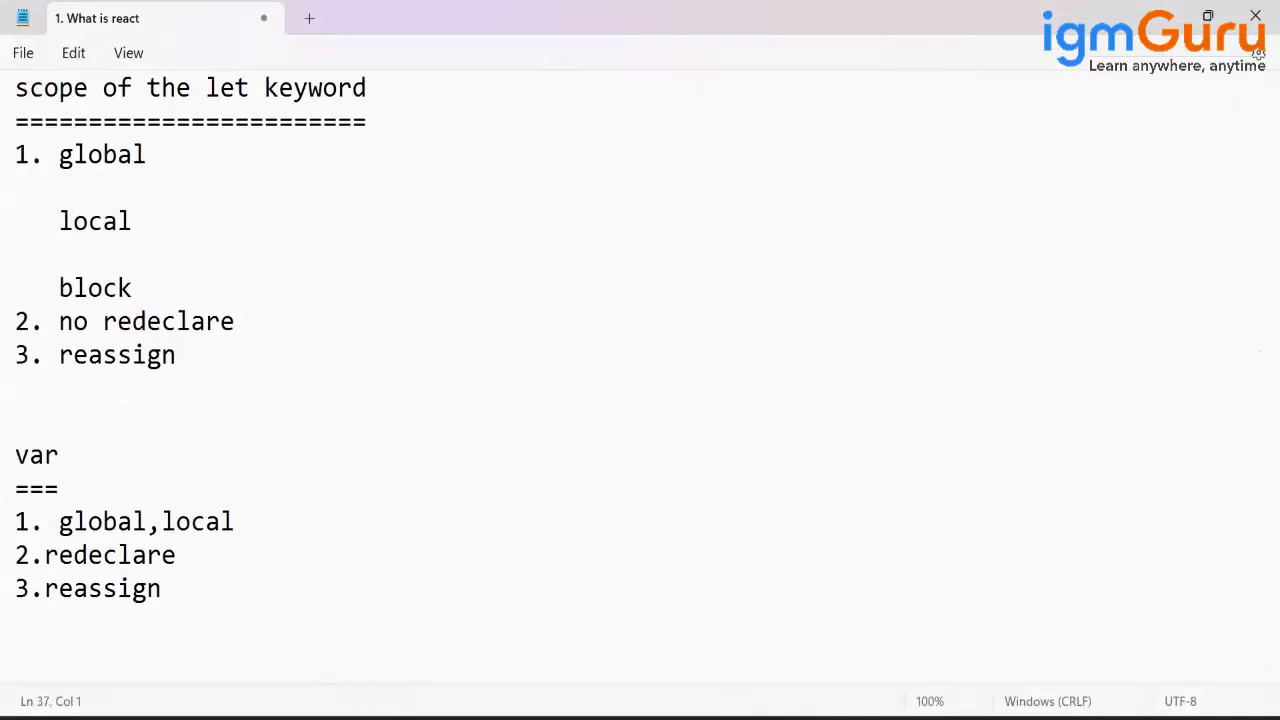
{"action": "key", "text": "Return"}
{"action": "key", "text": "Return"}
{"action": "key", "text": "Return"}
{"action": "key", "text": "BackSpace"}
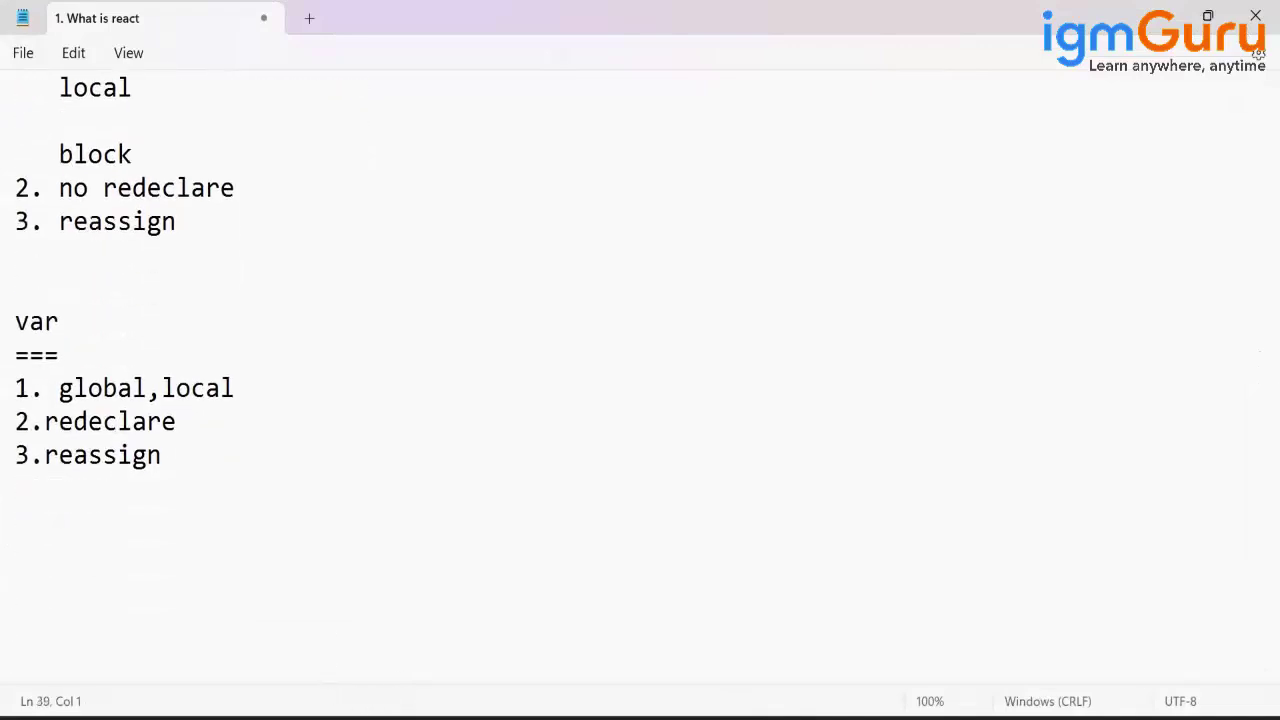
{"action": "type", "text": "React"}
{"action": "key", "text": "Return"}
{"action": "type", "text": "====="}
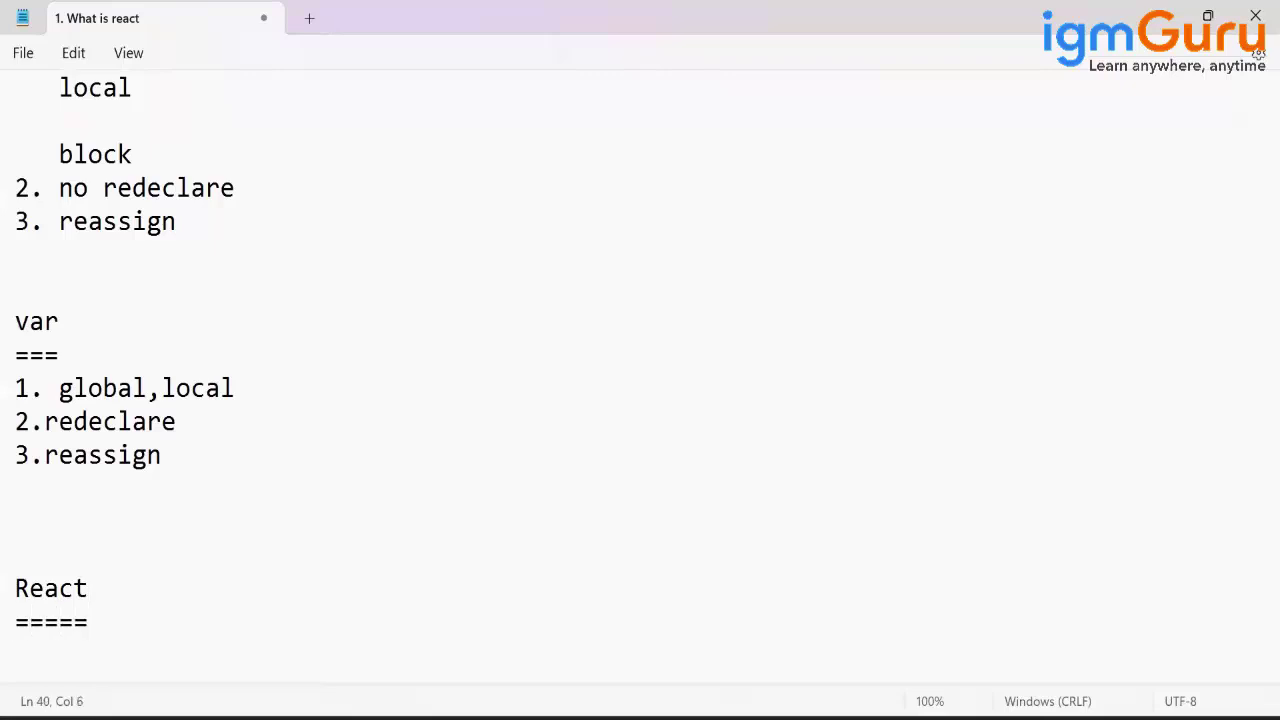
{"action": "key", "text": "Return"}
- Start numbered point '1.' under the heading, typing 'js libar'
{"action": "type", "text": "1."}
{"action": "key", "text": "Return"}
{"action": "key", "text": "Return"}
{"action": "scroll", "coordinate": [640, 380], "scroll_direction": "down", "scroll_amount": 1}
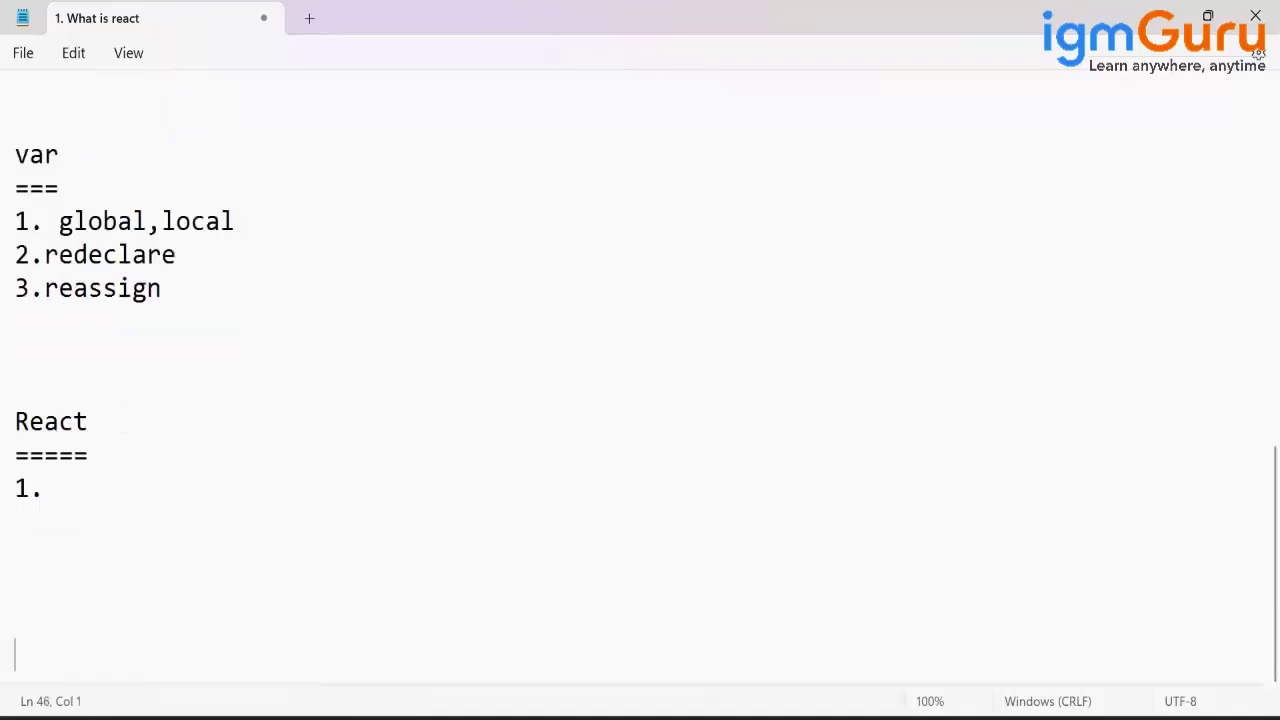
{"action": "left_click", "coordinate": [59, 487]}
{"action": "left_click", "coordinate": [15, 521]}
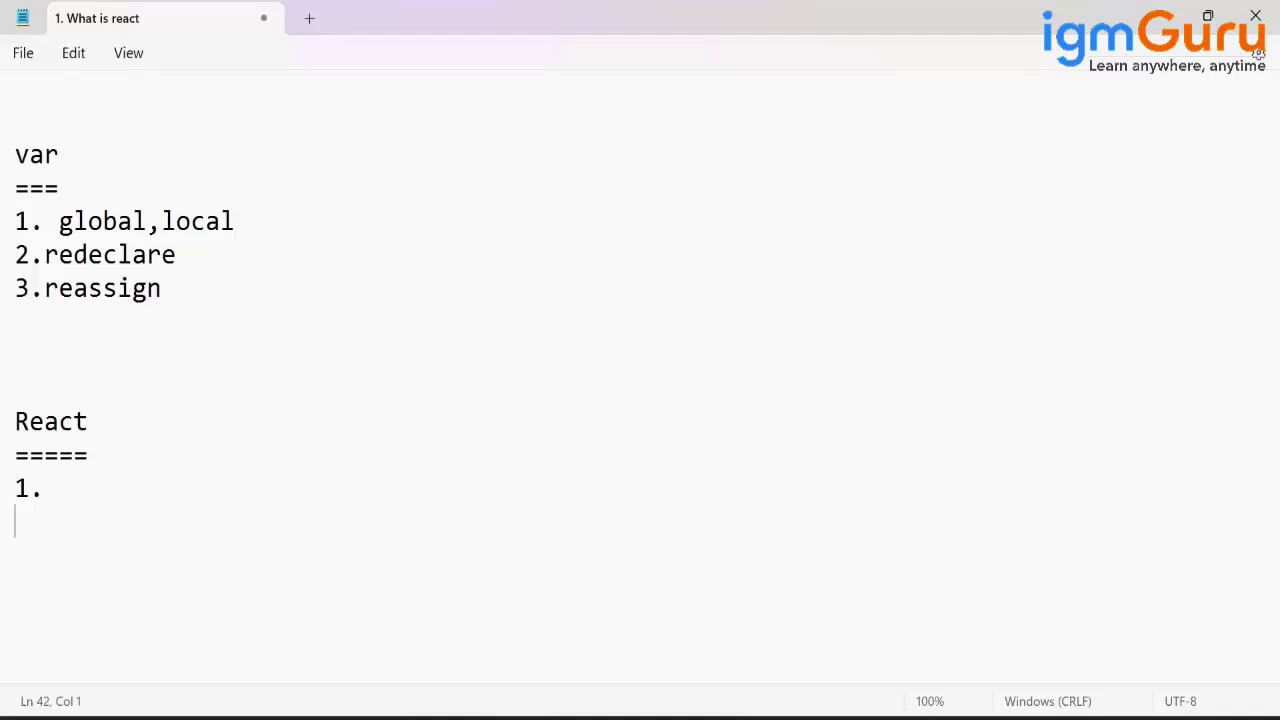
{"action": "left_click", "coordinate": [15, 554]}
{"action": "left_click", "coordinate": [29, 487]}
{"action": "left_click", "coordinate": [44, 487]}
{"action": "left_click", "coordinate": [58, 487]}
{"action": "type", "text": "j"}
{"action": "key", "text": "BackSpace"}
{"action": "type", "text": "s libar"}
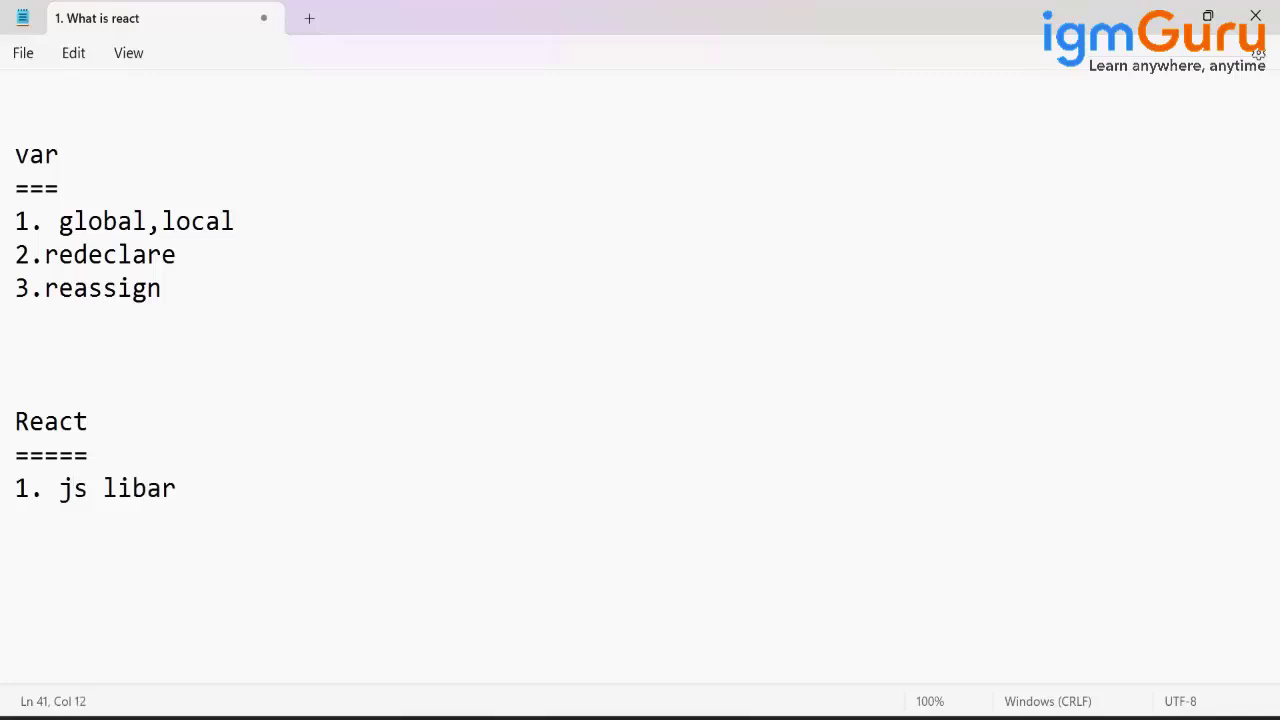
- Correct 'libar' and complete point 1 as 'js library used to design front end [UI]'
{"action": "key", "text": "BackSpace"}
{"action": "key", "text": "BackSpace"}
{"action": "type", "text": "rary"}
{"action": "key", "text": "BackSpace"}
{"action": "type", "text": "use"}
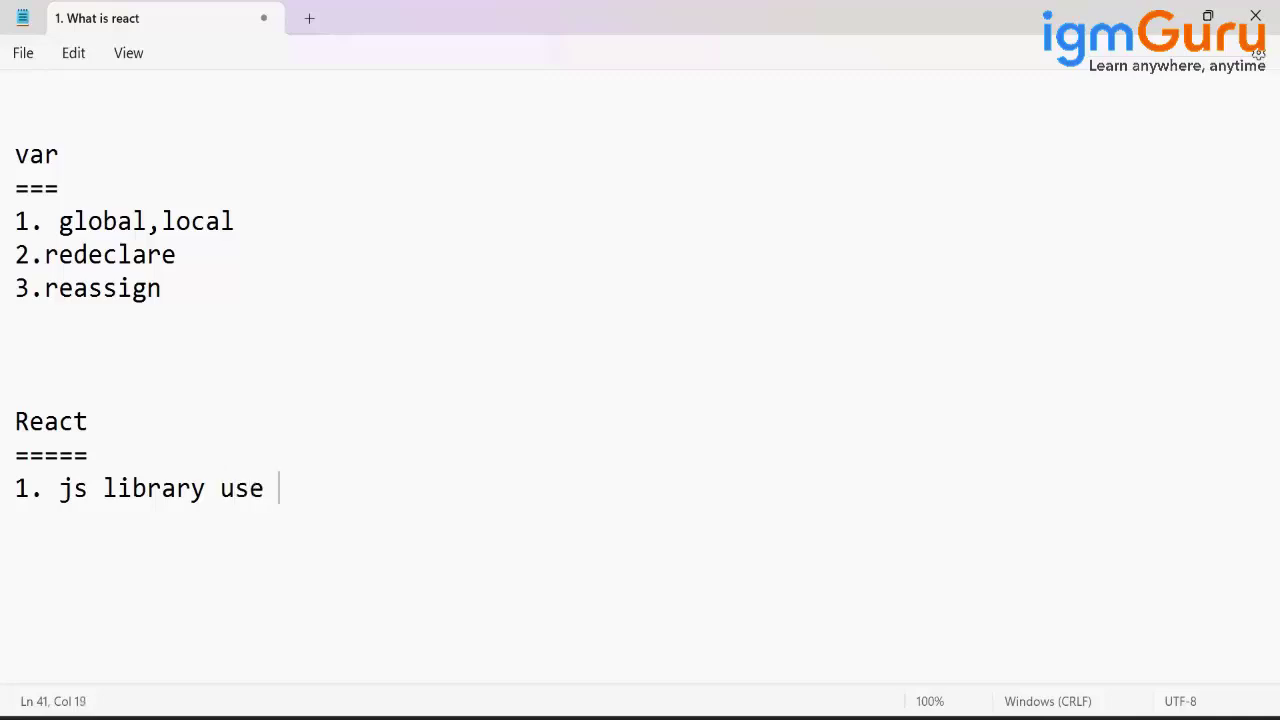
{"action": "type", "text": "d to"}
{"action": "type", "text": "de"}
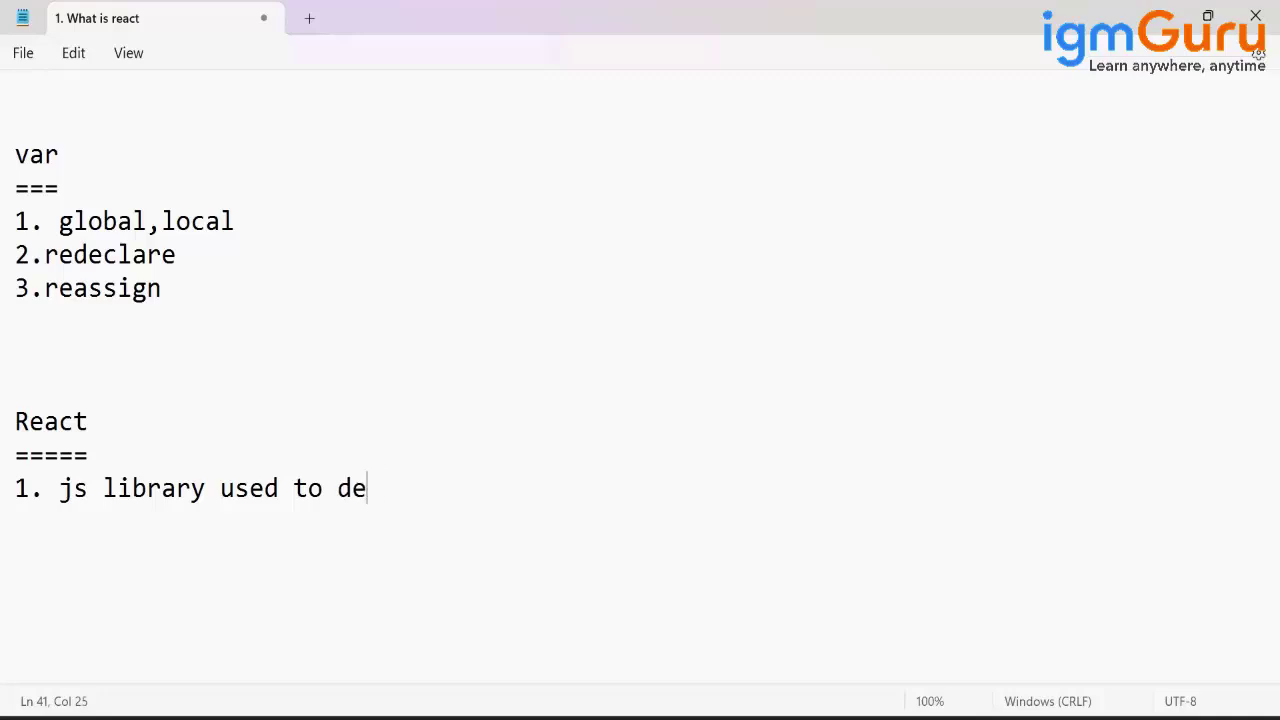
{"action": "type", "text": "sign fr"}
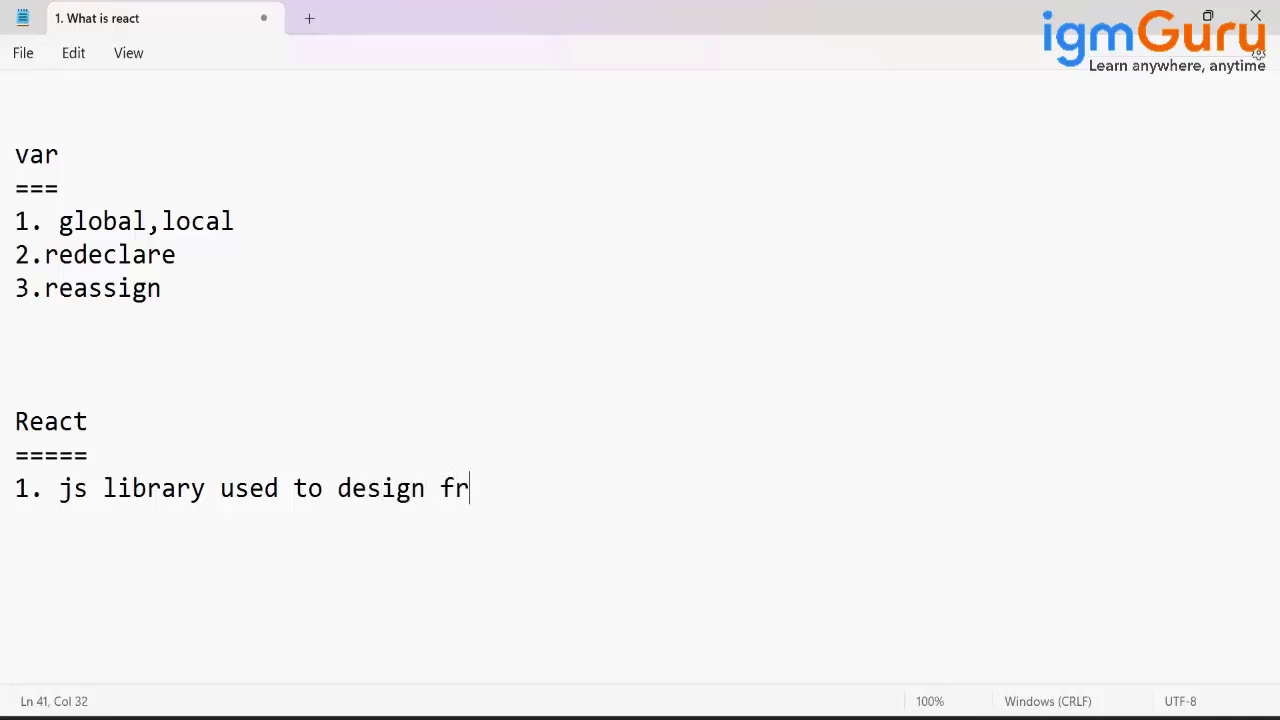
{"action": "type", "text": "ont end"}
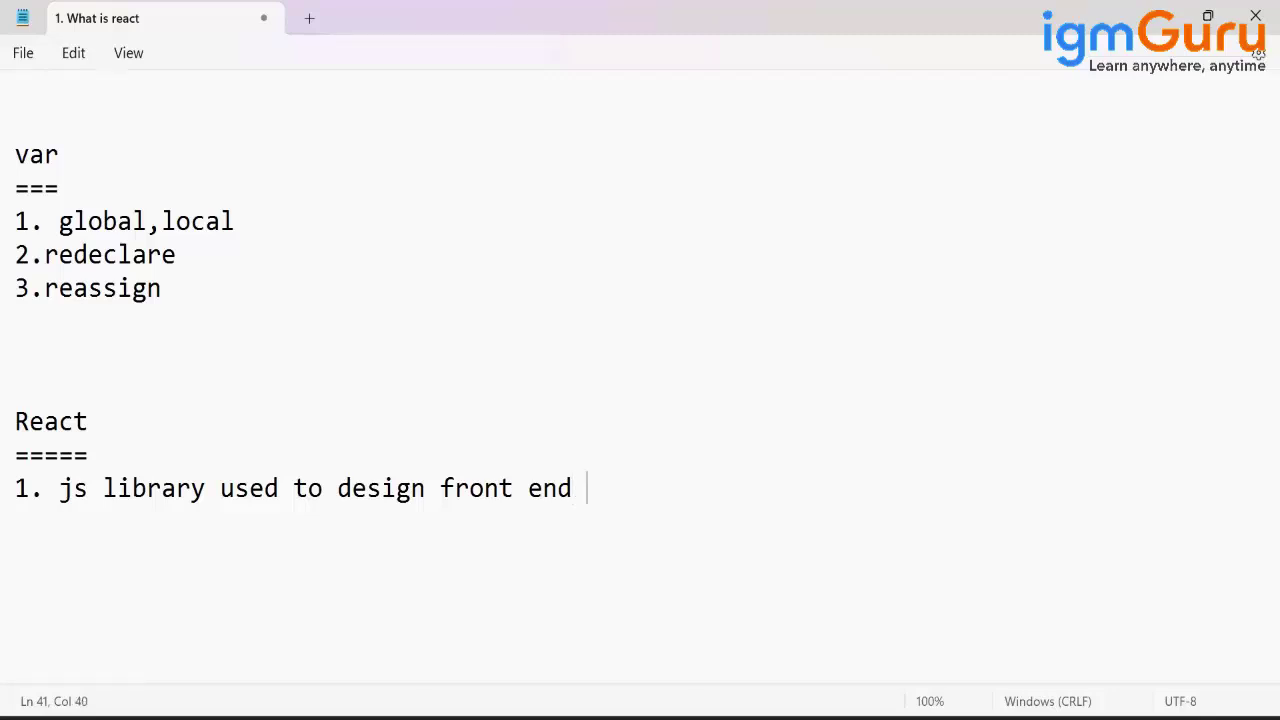
{"action": "type", "text": "[UI]"}
- Add point '2. react is faster (how?)' below point 1
{"action": "key", "text": "Return"}
{"action": "key", "text": "Return"}
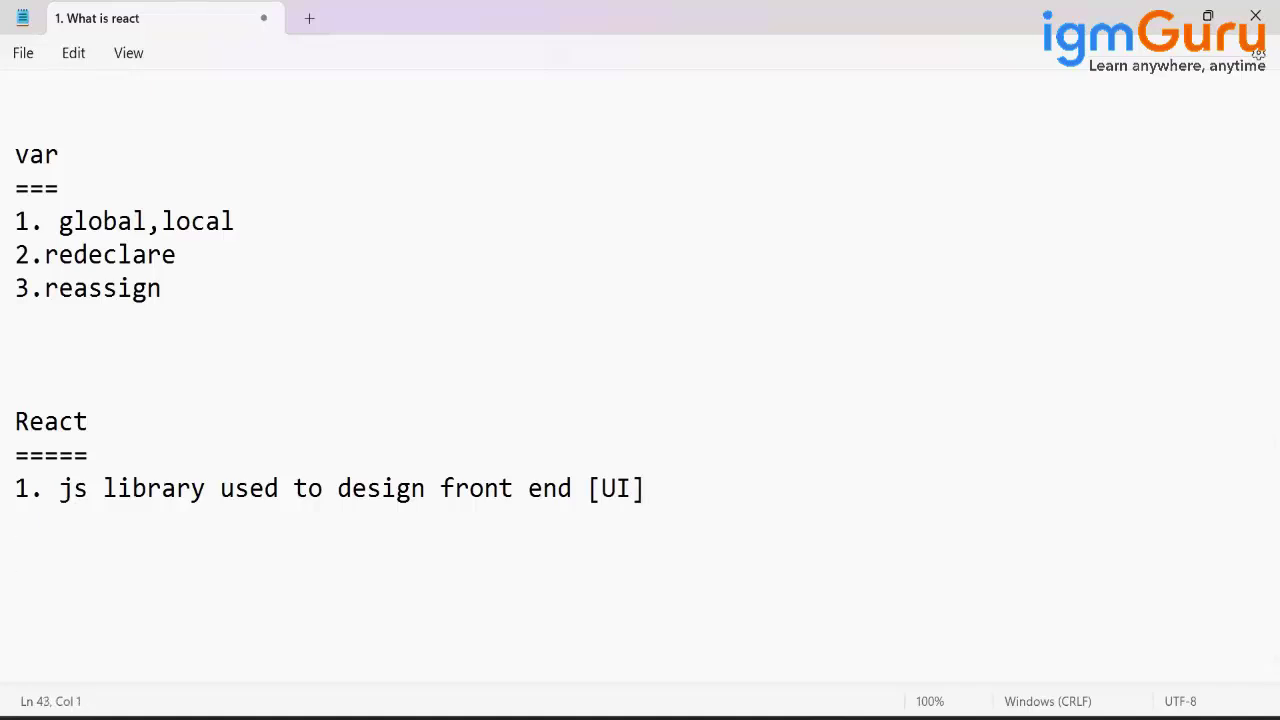
{"action": "key", "text": "BackSpace"}
{"action": "type", "text": "2. react is fas"}
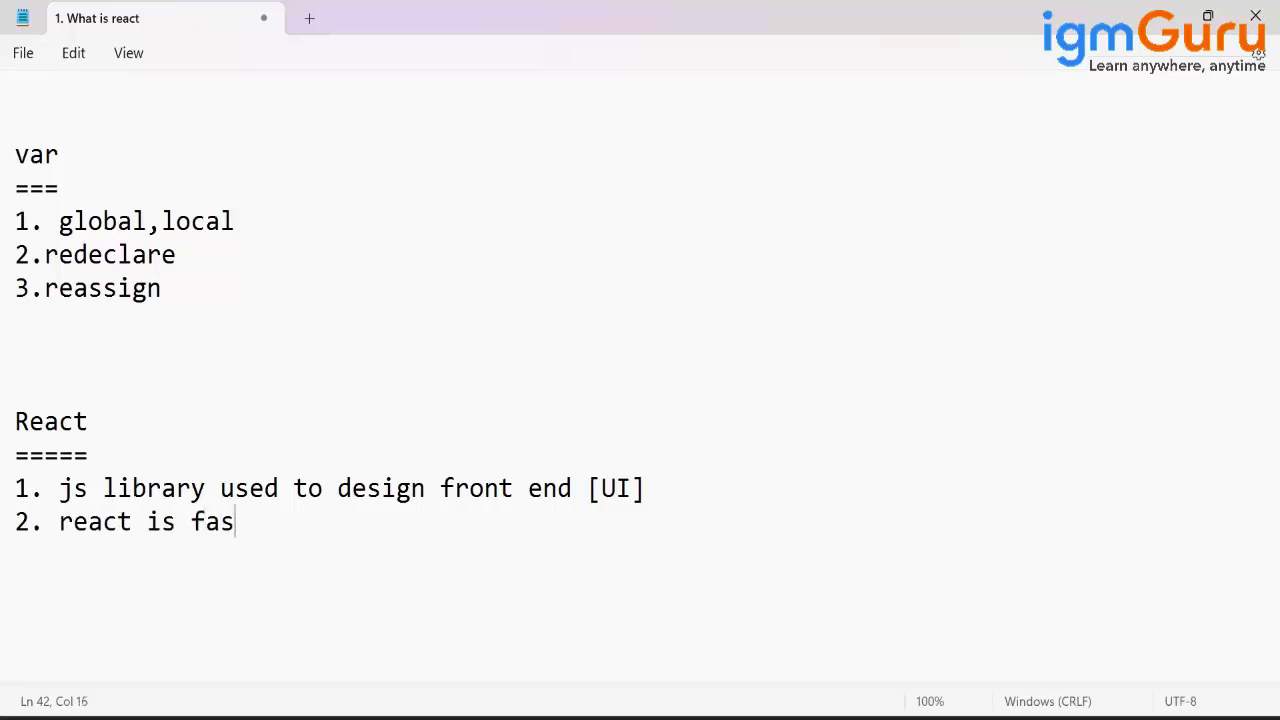
{"action": "type", "text": "ter"}
{"action": "key", "text": "Return"}
{"action": "key", "text": "Up"}
{"action": "key", "text": "Right"}
{"action": "key", "text": "Right"}
{"action": "key", "text": "Right"}
{"action": "key", "text": "Right"}
{"action": "key", "text": "Right"}
{"action": "key", "text": "Right"}
{"action": "key", "text": "Right"}
{"action": "key", "text": "Right"}
{"action": "key", "text": "Right"}
{"action": "key", "text": "Right"}
{"action": "key", "text": "Right"}
{"action": "key", "text": "Right"}
{"action": "key", "text": "Right"}
{"action": "key", "text": "Right"}
{"action": "key", "text": "Right"}
{"action": "key", "text": "Right"}
{"action": "key", "text": "Right"}
{"action": "key", "text": "Right"}
{"action": "type", "text": "(how/"}
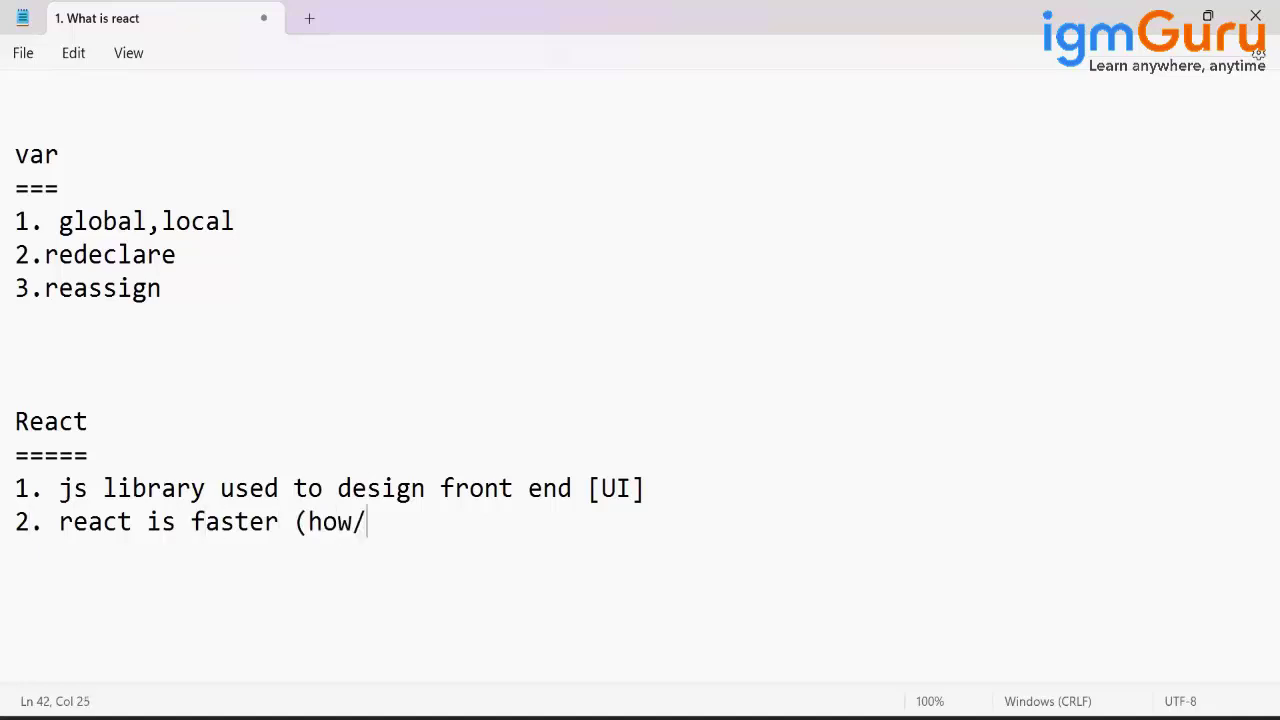
{"action": "key", "text": "BackSpace"}
{"action": "type", "text": "?)"}
- Begin point 3 with '3. react' on the next line
{"action": "key", "text": "Return"}
{"action": "key", "text": "Return"}
{"action": "key", "text": "BackSpace"}
{"action": "type", "text": "3. react"}
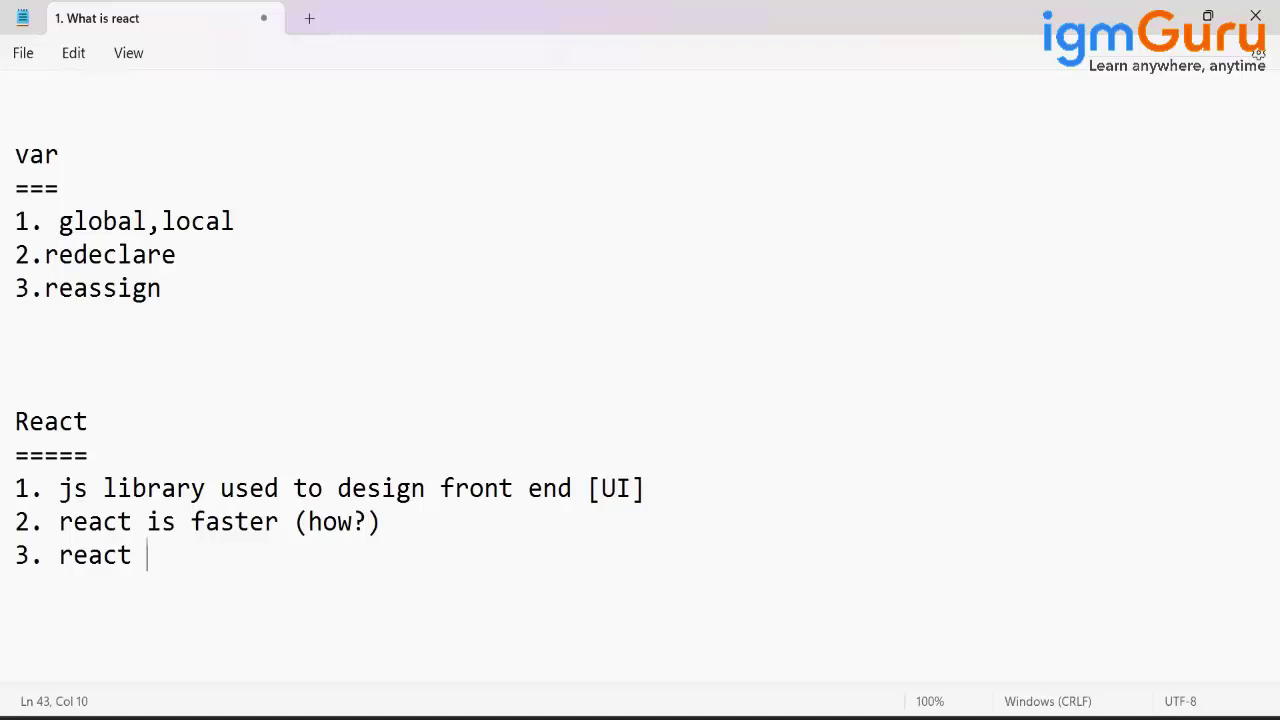
- Complete point 3 as 'react components', fixing the misspelling
{"action": "type", "text": "componente"}
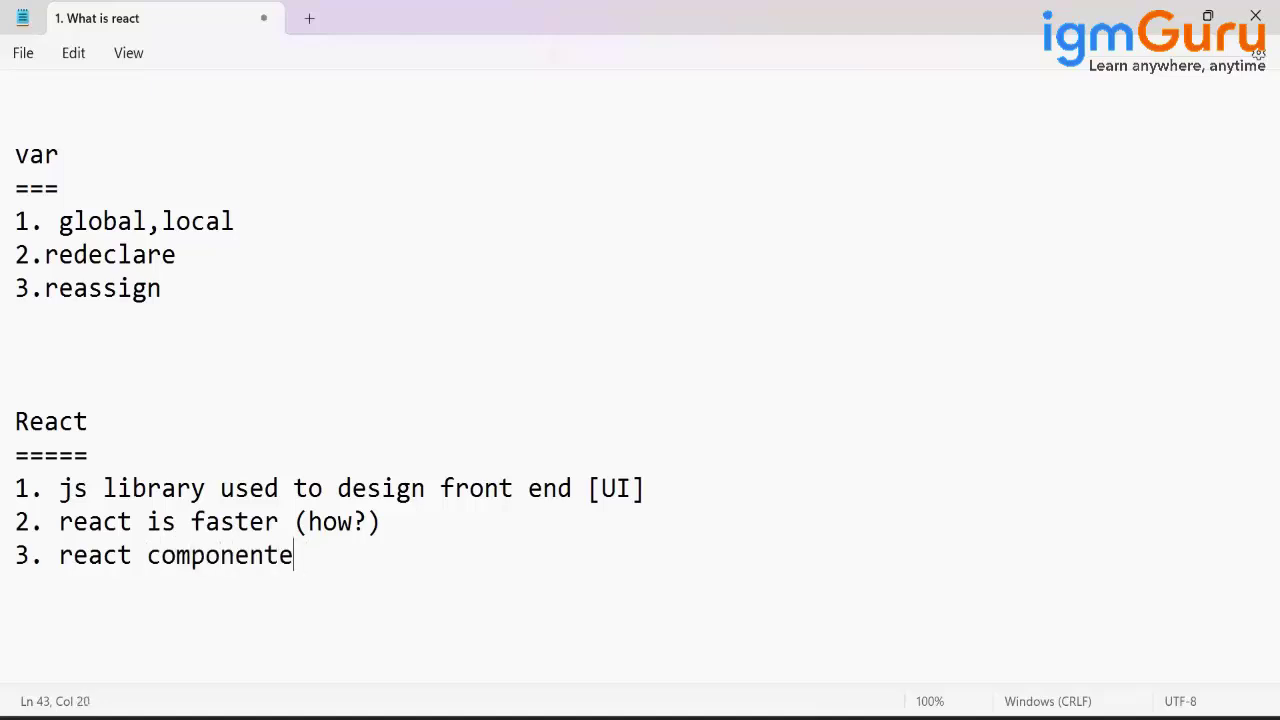
{"action": "key", "text": "BackSpace"}
{"action": "type", "text": "s"}
- List sub-items components, props, state and jsx beneath point 3 and select them
{"action": "key", "text": "Return"}
{"action": "type", "text": "compon"}
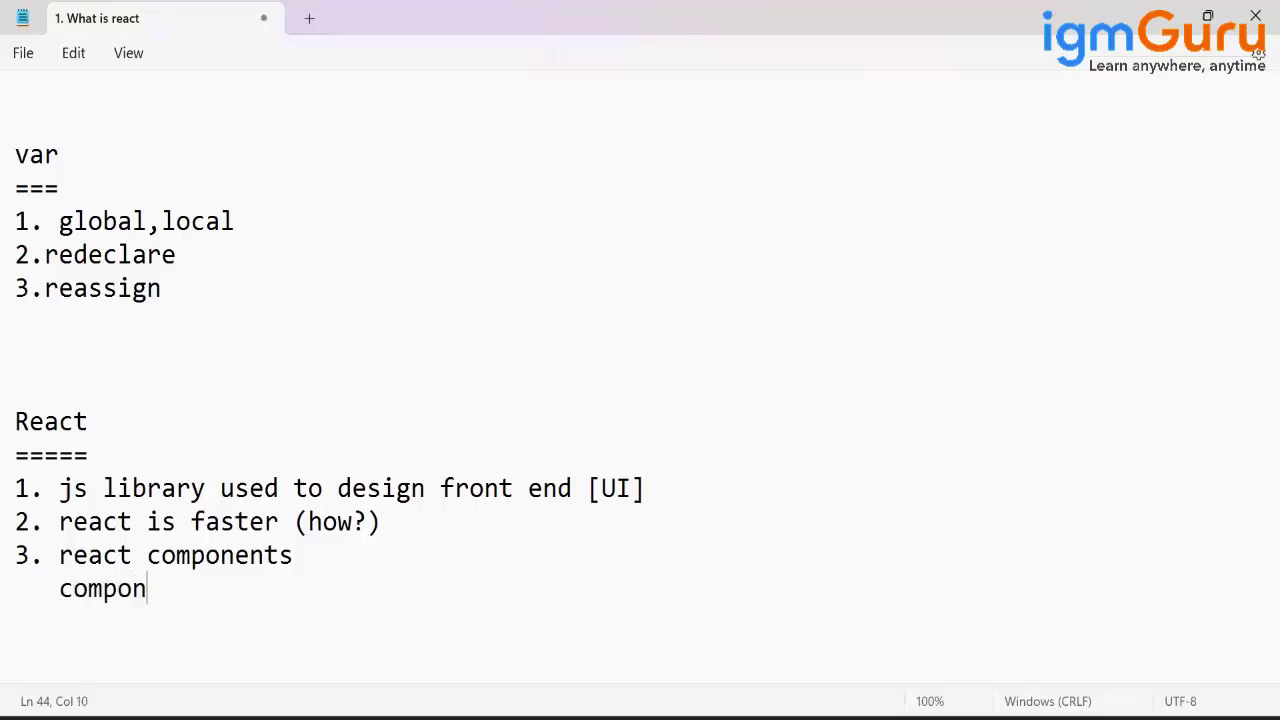
{"action": "type", "text": "ents"}
{"action": "key", "text": "Return"}
{"action": "type", "text": "props"}
{"action": "key", "text": "Return"}
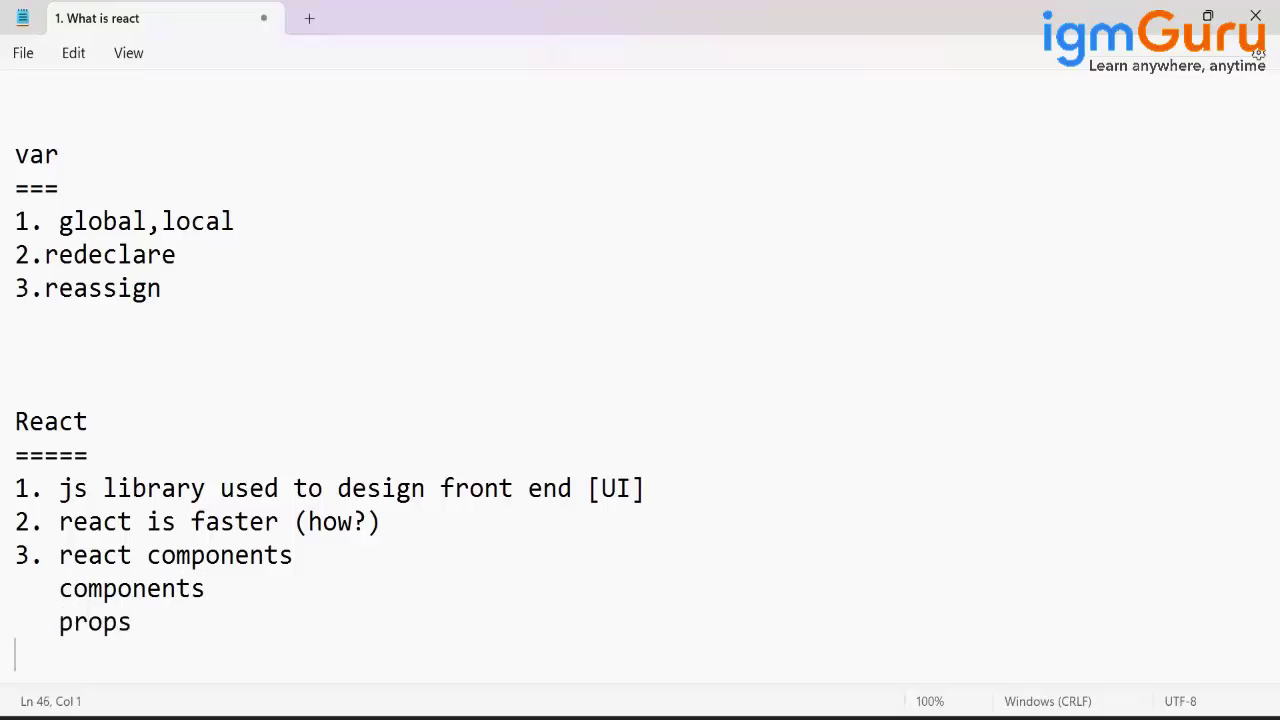
{"action": "type", "text": "state"}
{"action": "key", "text": "Return"}
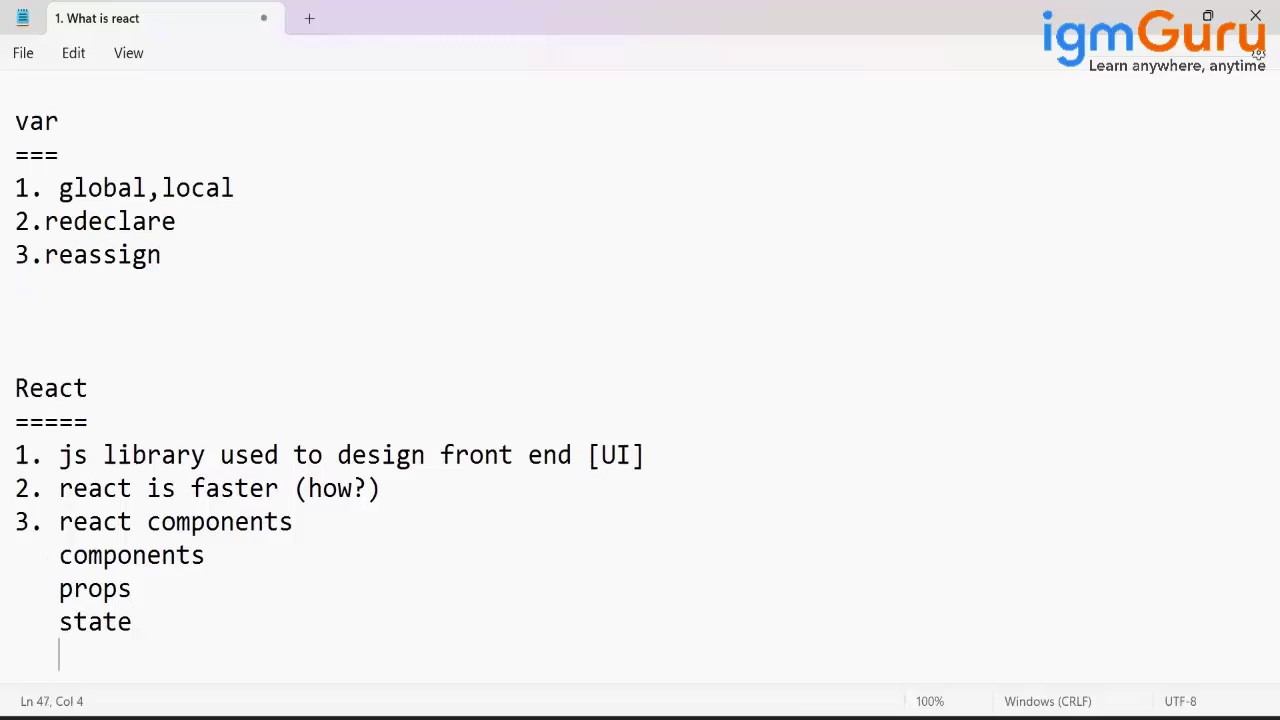
{"action": "type", "text": "jsx"}
{"action": "key", "text": "Up"}
{"action": "key", "text": "Up"}
{"action": "key", "text": "Up"}
{"action": "key", "text": "Left"}
{"action": "key", "text": "Left"}
{"action": "key", "text": "Left"}
{"action": "key", "text": "shift+Down"}
{"action": "key", "text": "shift+Down"}
{"action": "key", "text": "shift+Down"}
{"action": "key", "text": "shift+Down"}
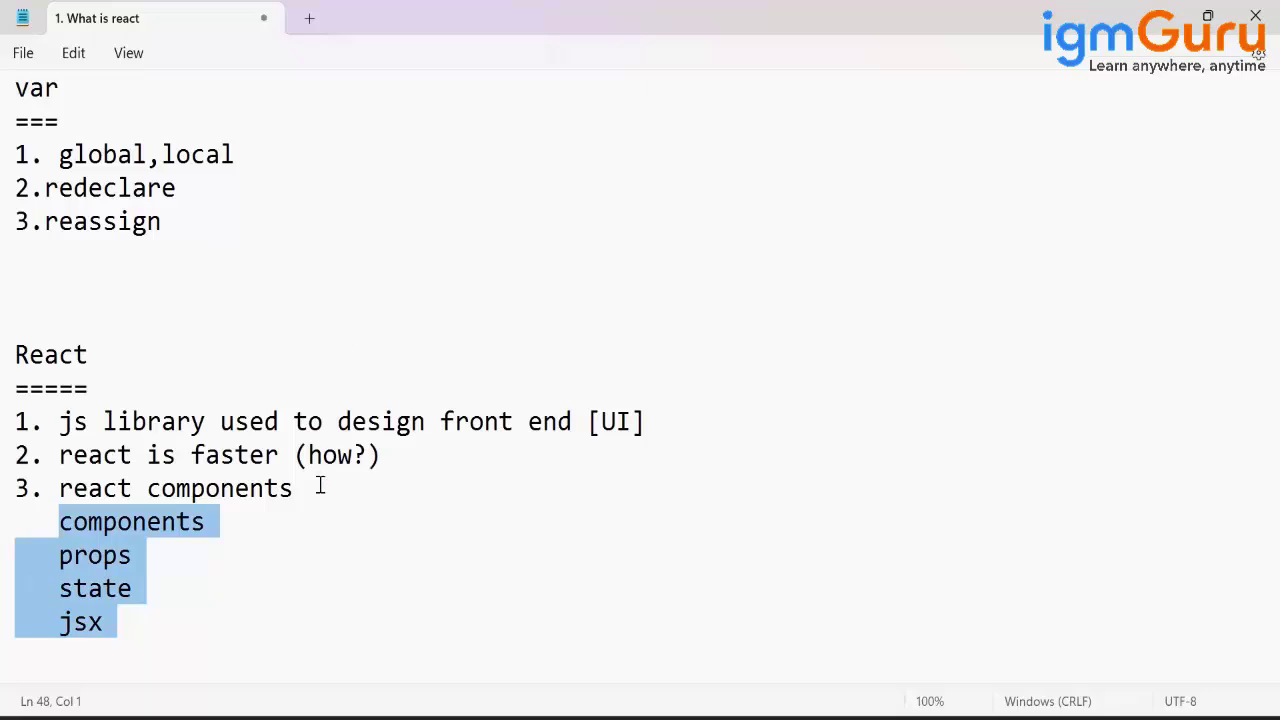
- Append ', supports reusability' to point 2 and highlight 'reusability'
{"action": "left_click", "coordinate": [397, 469]}
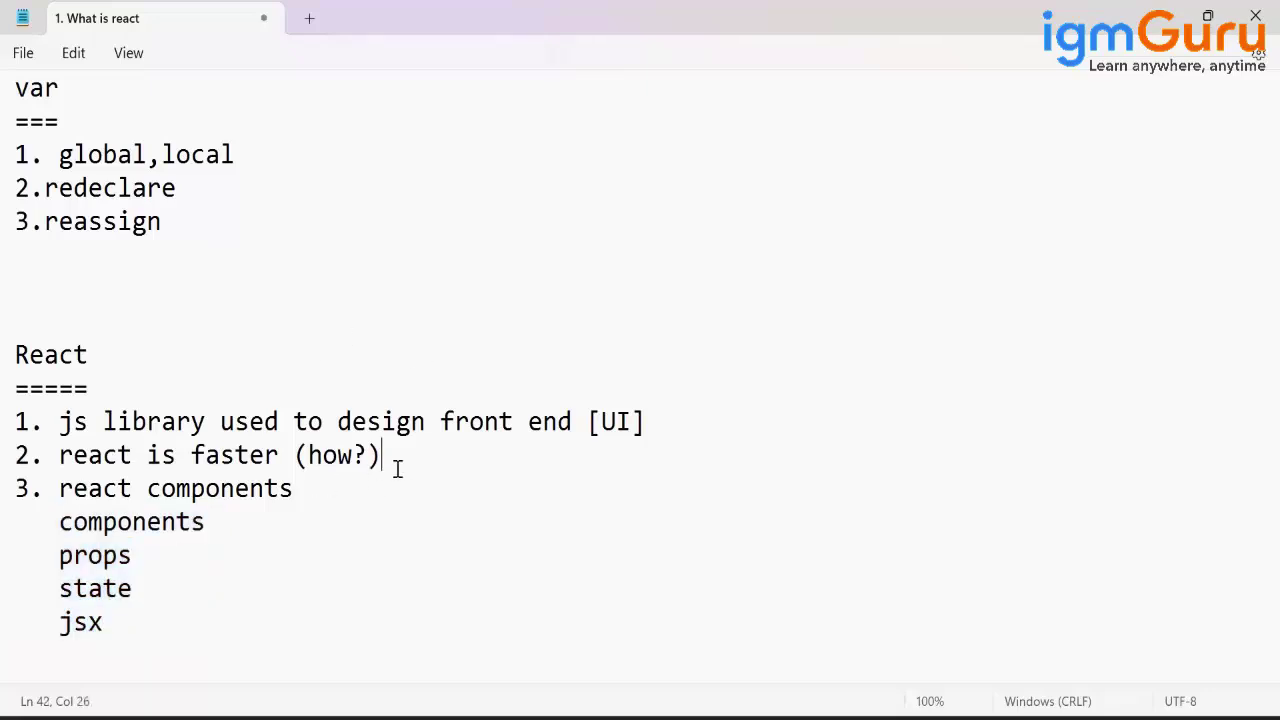
{"action": "type", "text": ", supports r"}
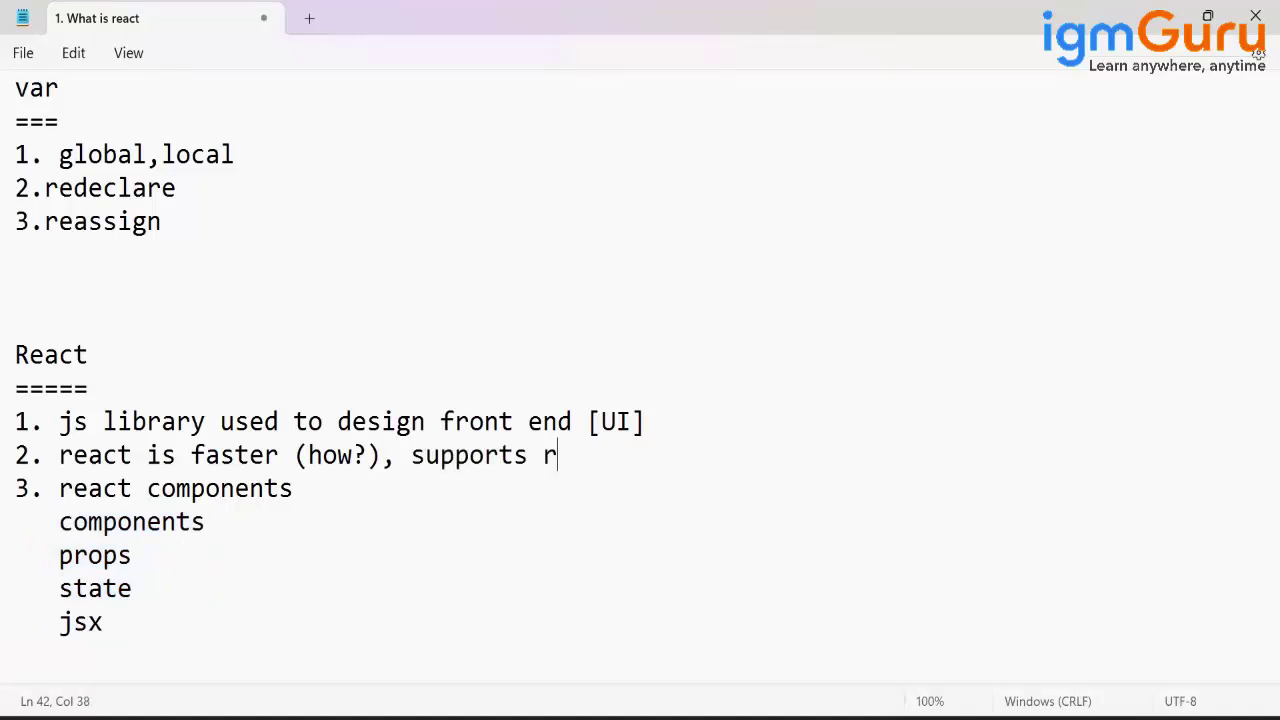
{"action": "type", "text": "eusabili"}
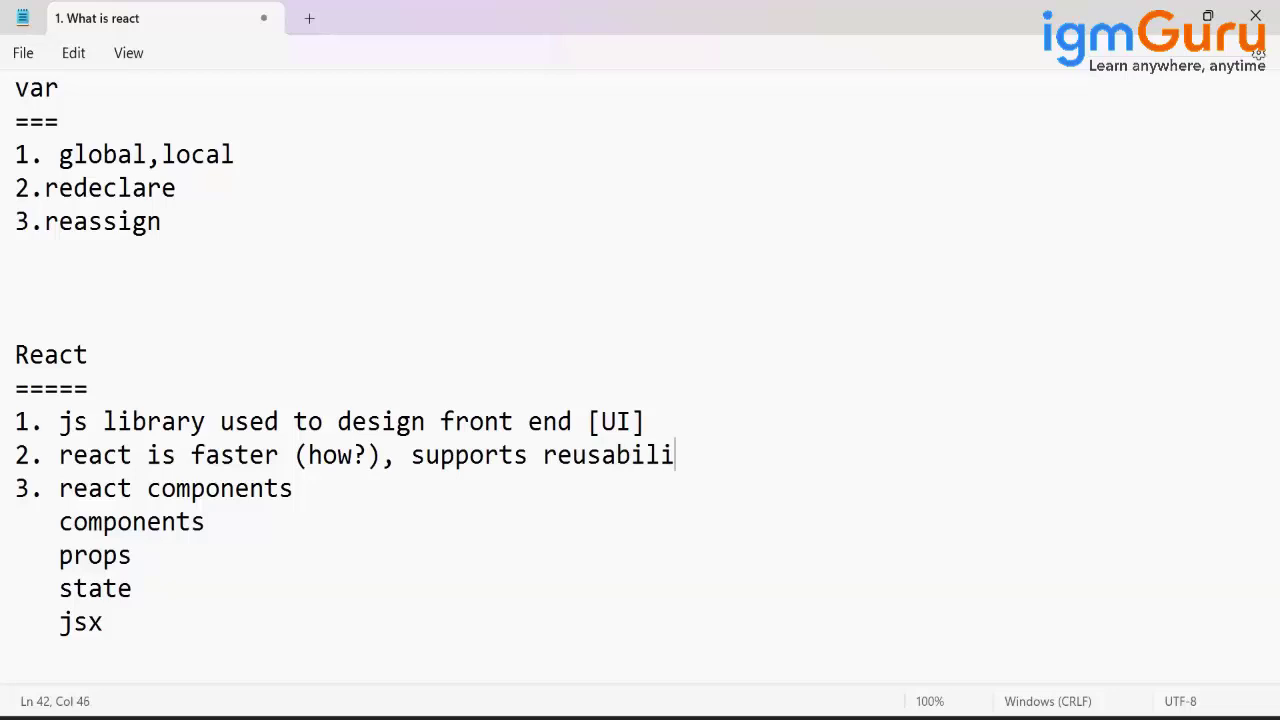
{"action": "type", "text": "ty"}
{"action": "left_click", "coordinate": [205, 521]}
{"action": "left_click_drag", "start_coordinate": [543, 455], "coordinate": [713, 468]}
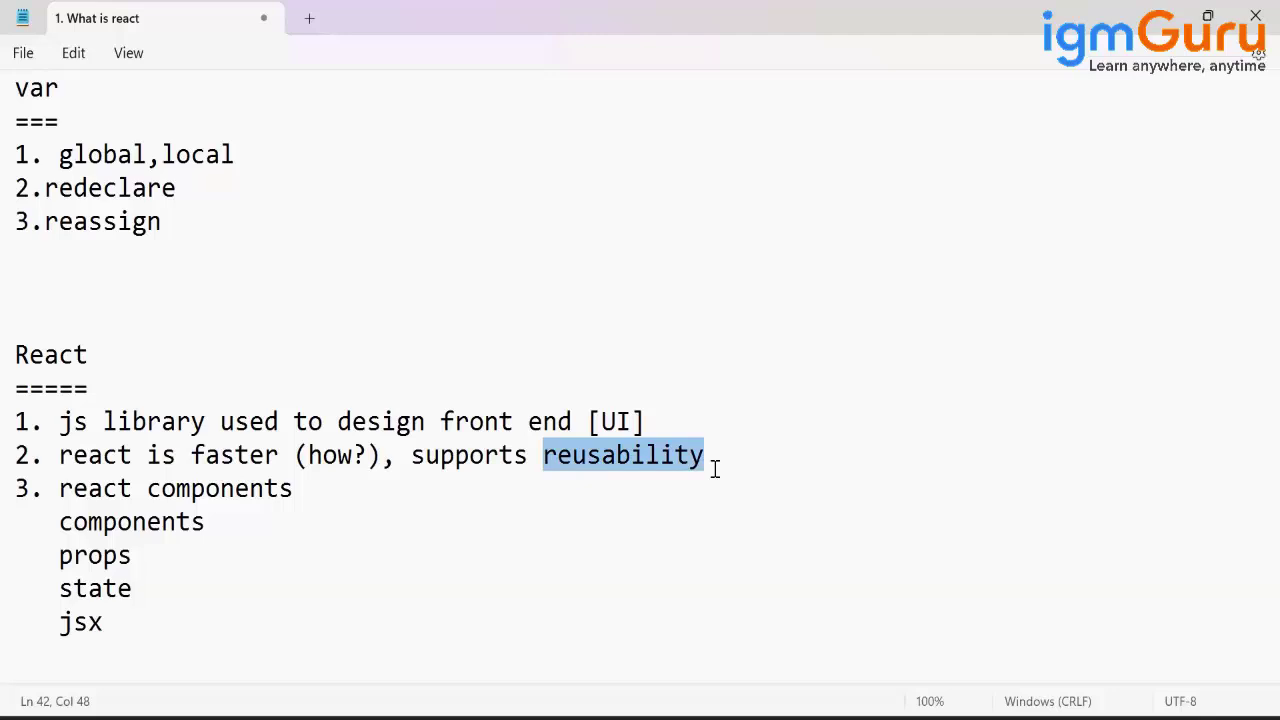
- Annotate components with '---> reusable' and props with '---> property, read only'
{"action": "left_click", "coordinate": [220, 523]}
{"action": "type", "text": "---> "}
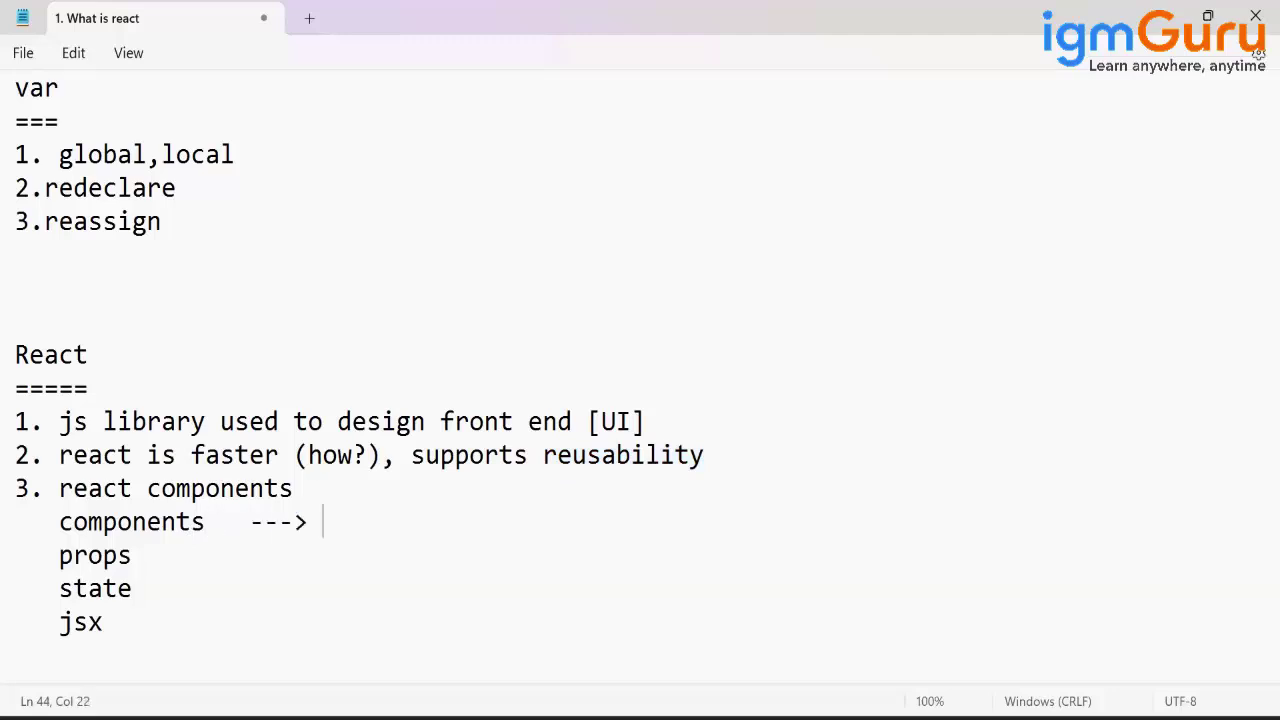
{"action": "type", "text": "reusable"}
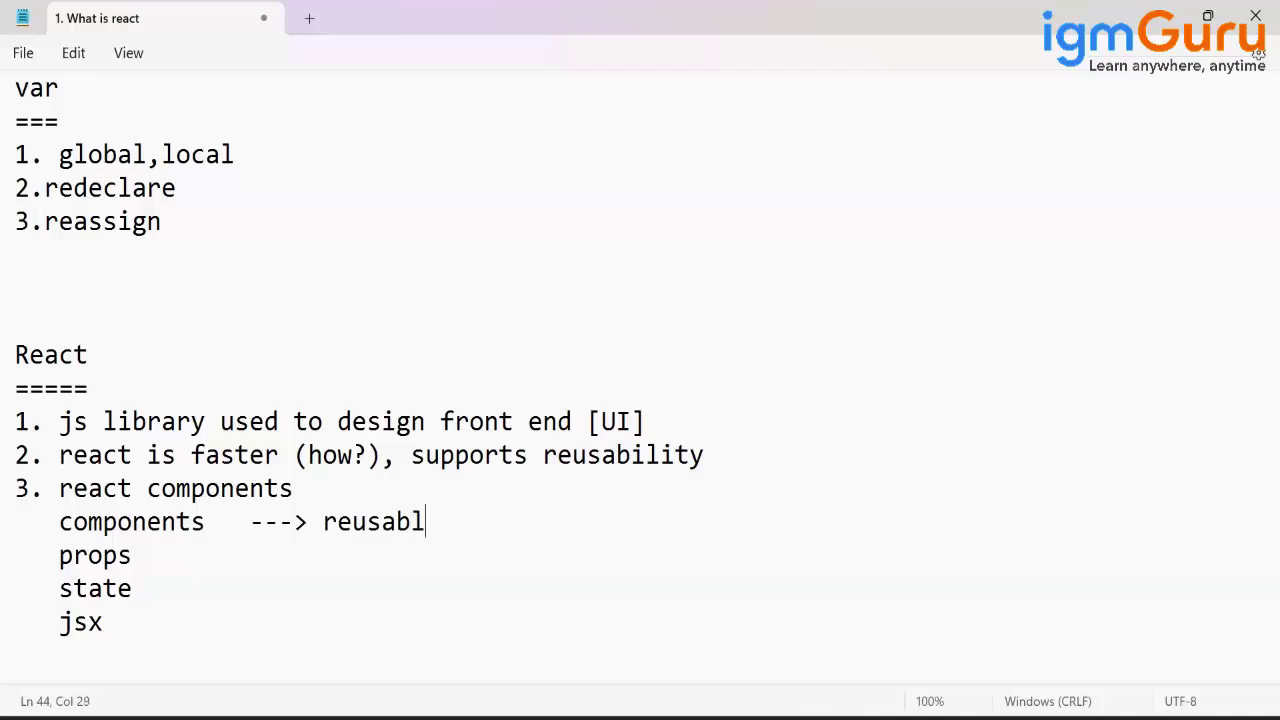
{"action": "left_click", "coordinate": [132, 555]}
{"action": "key", "text": "Tab"}
{"action": "type", "text": "---> prope"}
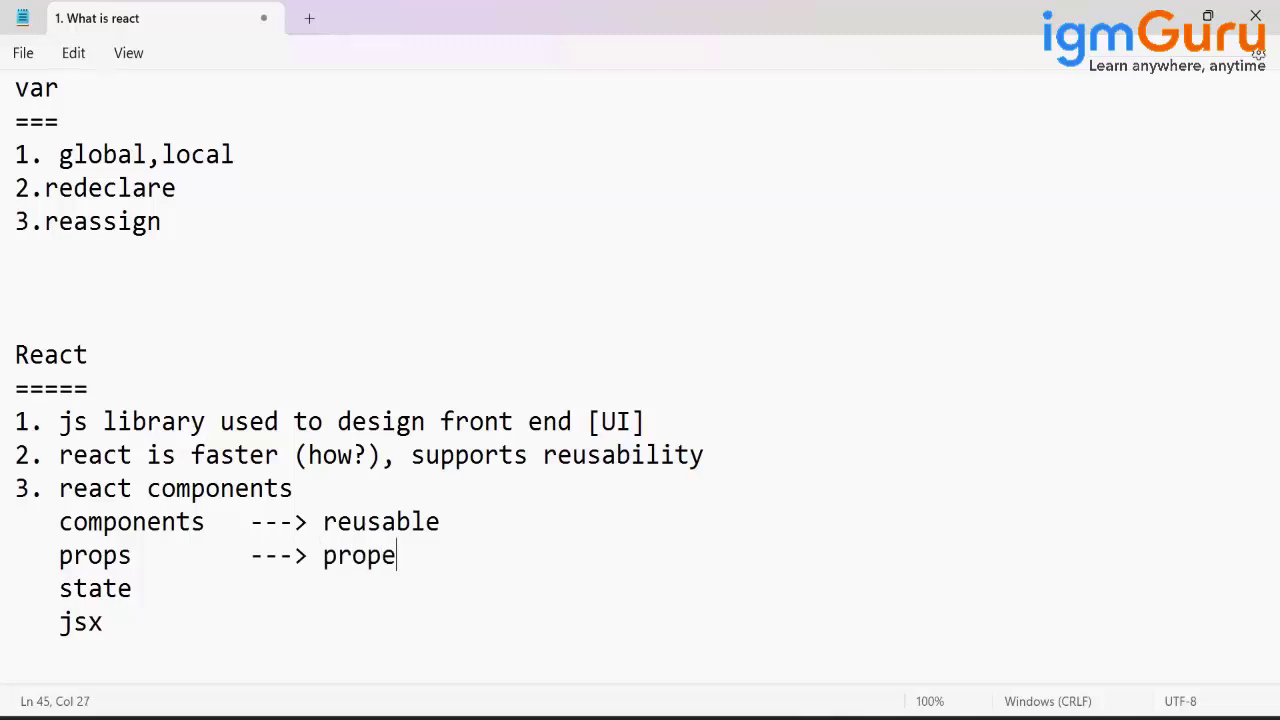
{"action": "type", "text": "rty, read only"}
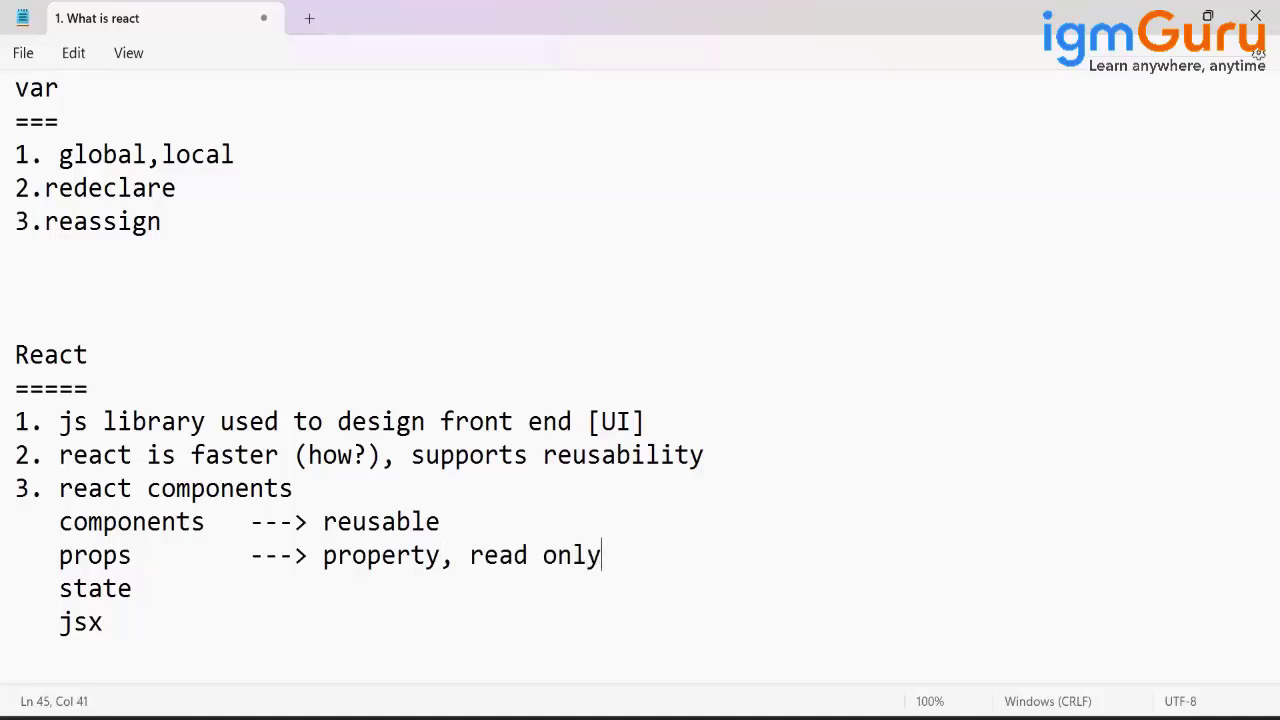
{"action": "key", "text": "Down"}
{"action": "key", "text": "Down"}
{"action": "key", "text": "Return"}
{"action": "key", "text": "Return"}
- Type 'rendering' as a new heading below the React concept list
{"action": "type", "text": "ren"}
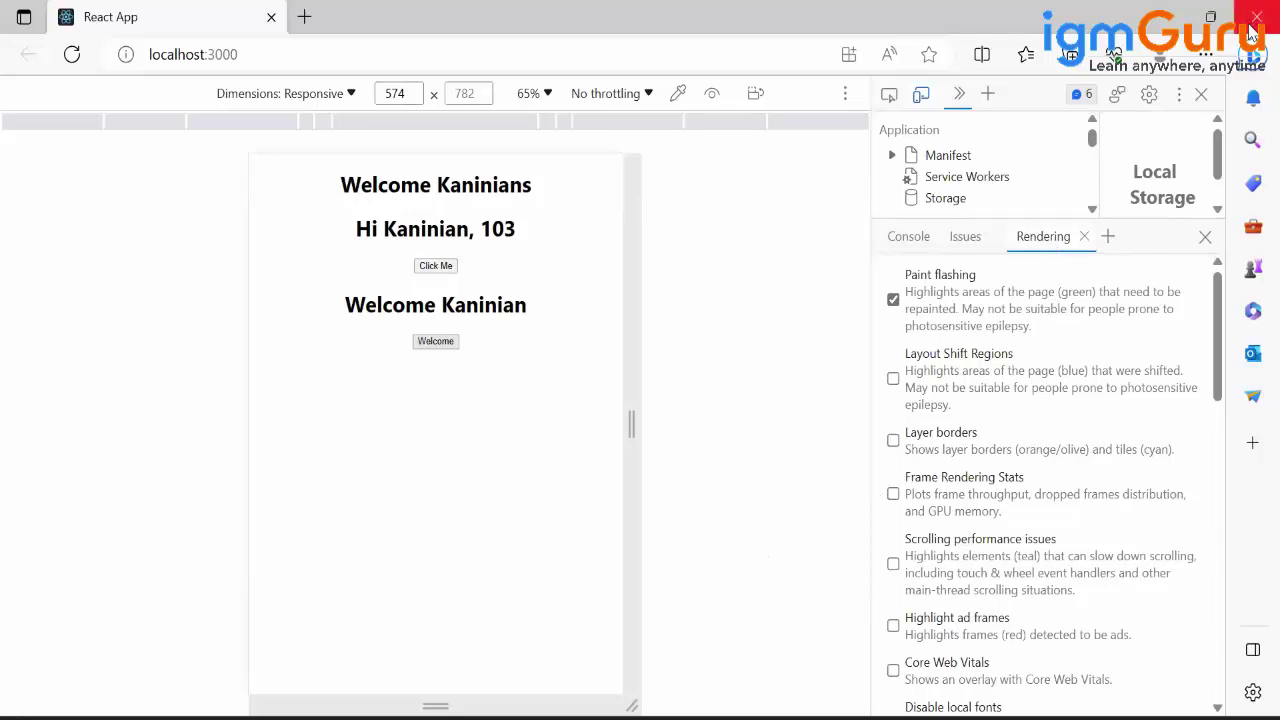
- Close Edge's developer tools, select the port in the localhost address, then reopen DevTools
{"action": "left_click", "coordinate": [1201, 94]}
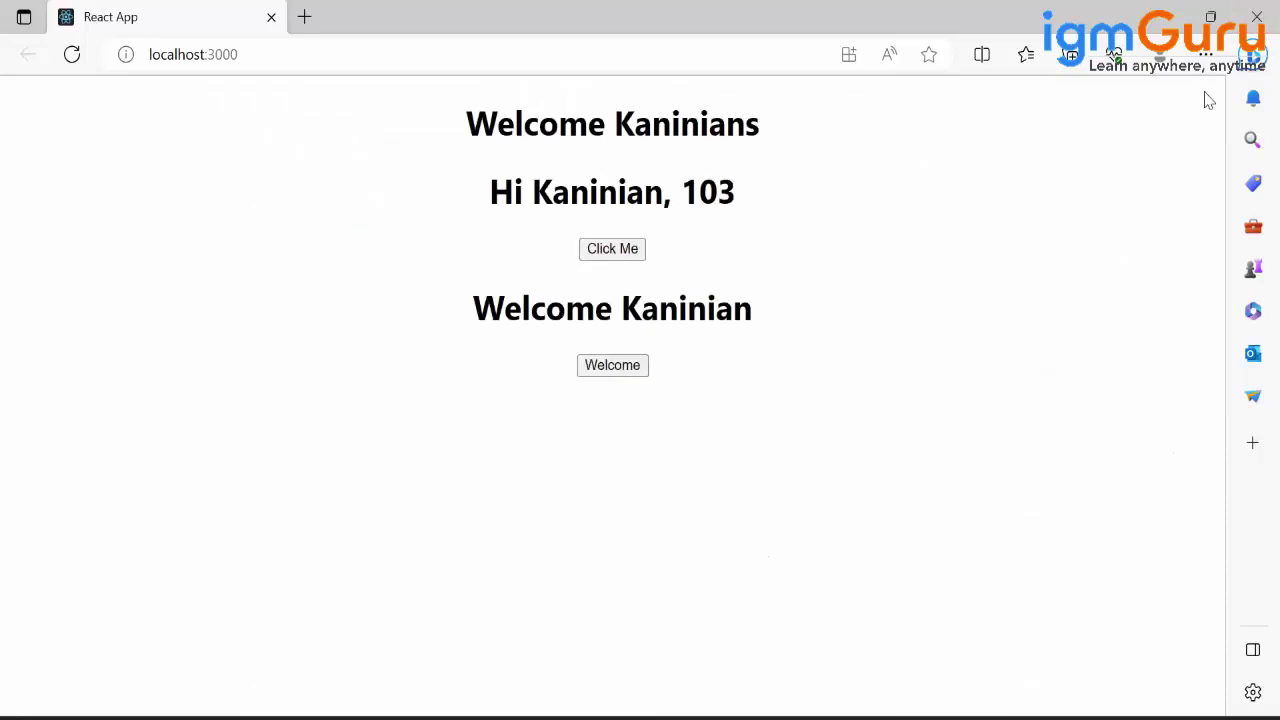
{"action": "left_click", "coordinate": [259, 52]}
{"action": "left_click_drag", "start_coordinate": [259, 52], "coordinate": [207, 54]}
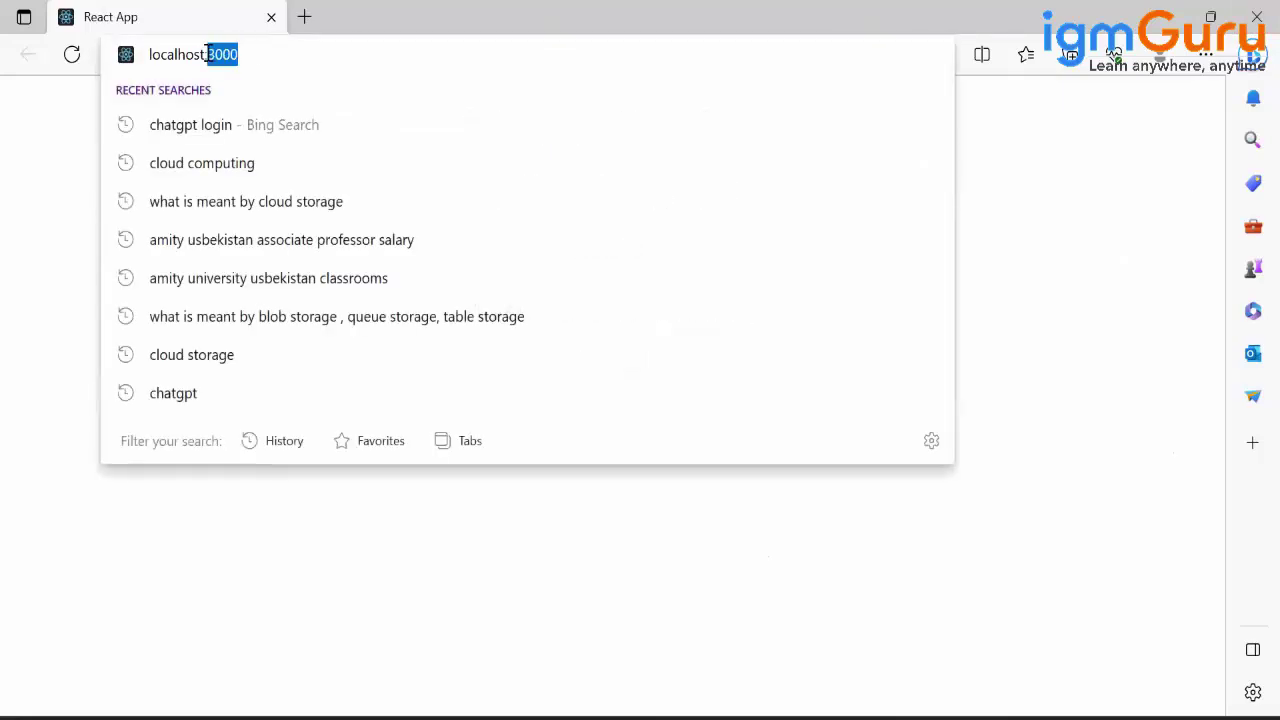
{"action": "left_click", "coordinate": [1089, 320]}
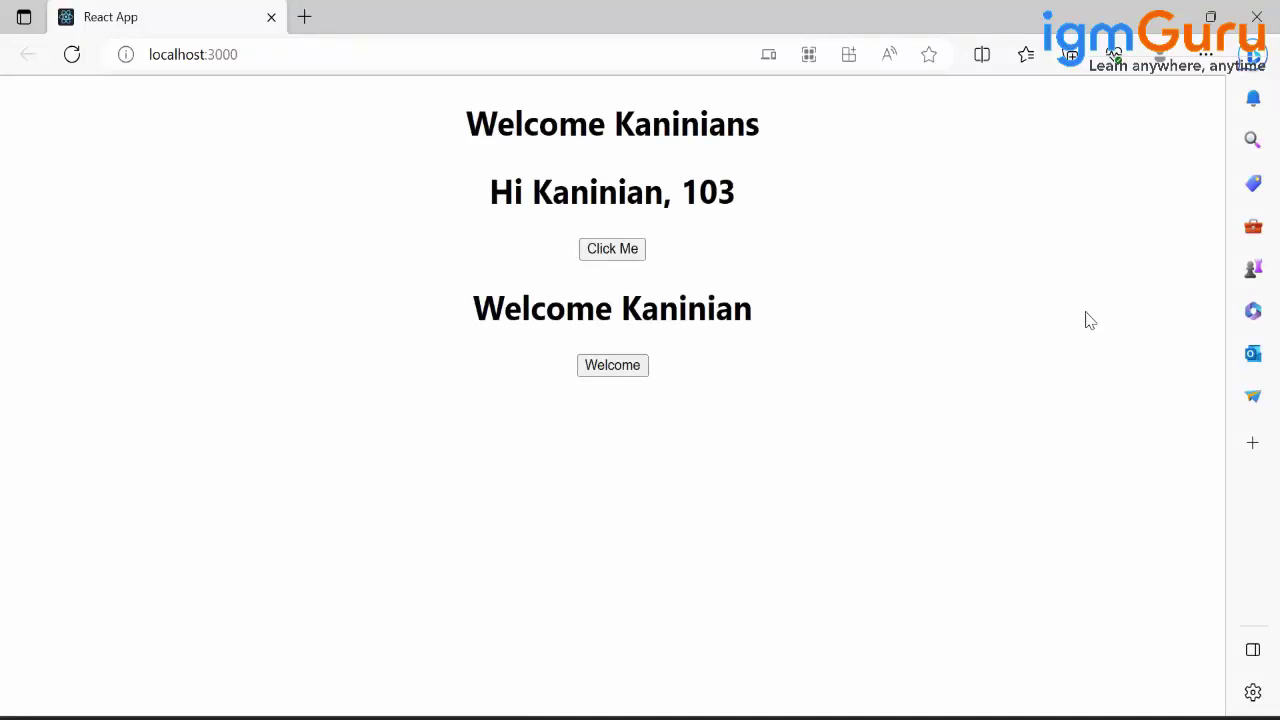
{"action": "key", "text": "ctrl+shift+i"}
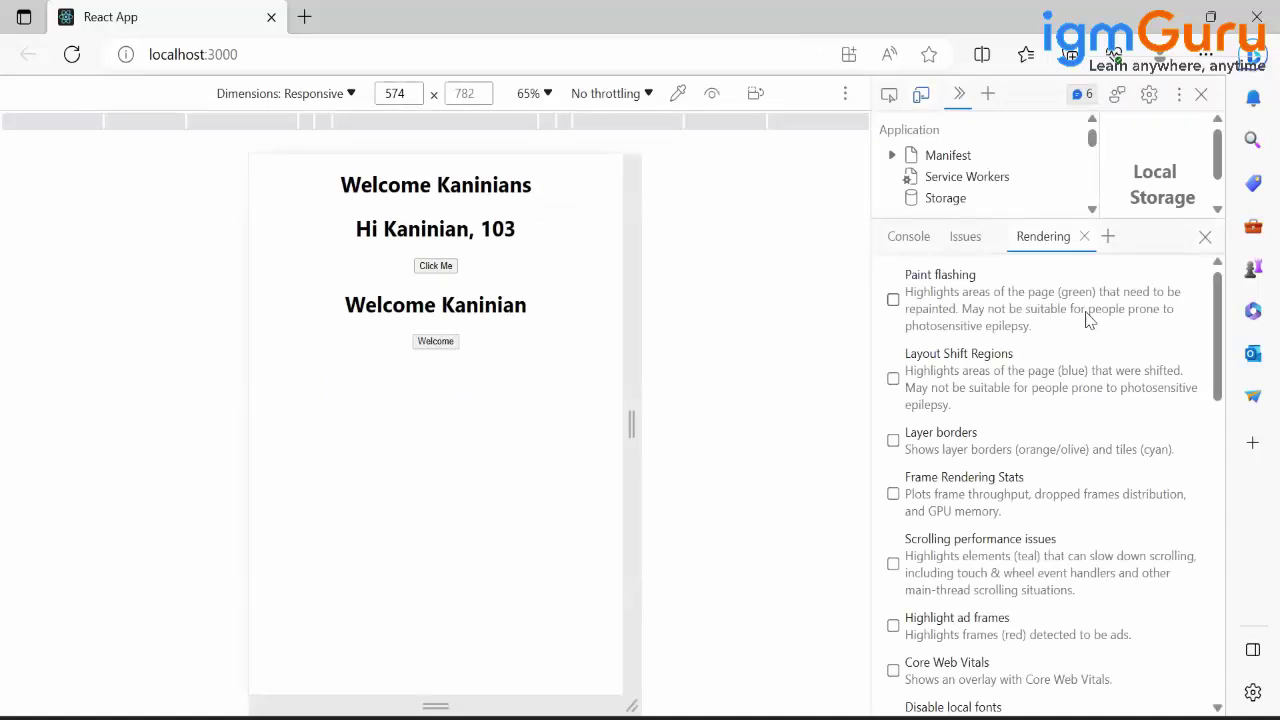
{"action": "left_click", "coordinate": [1180, 95]}
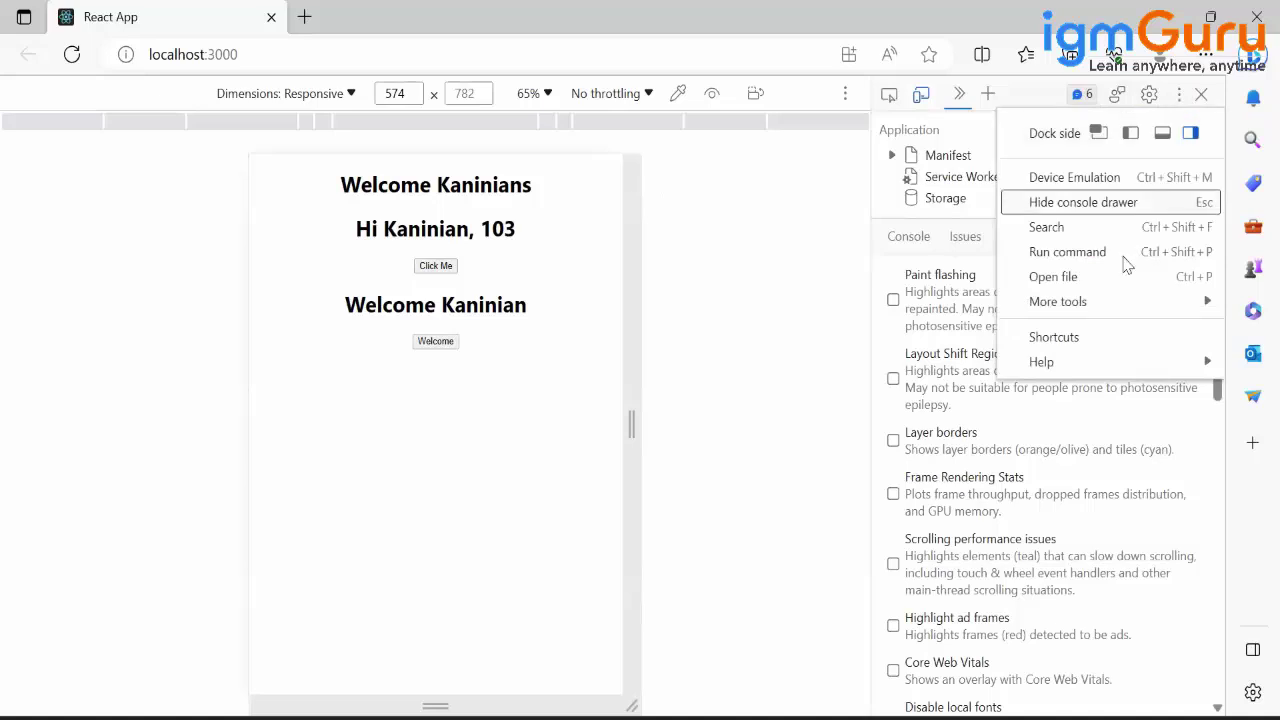
{"action": "mouse_move", "coordinate": [1110, 301]}
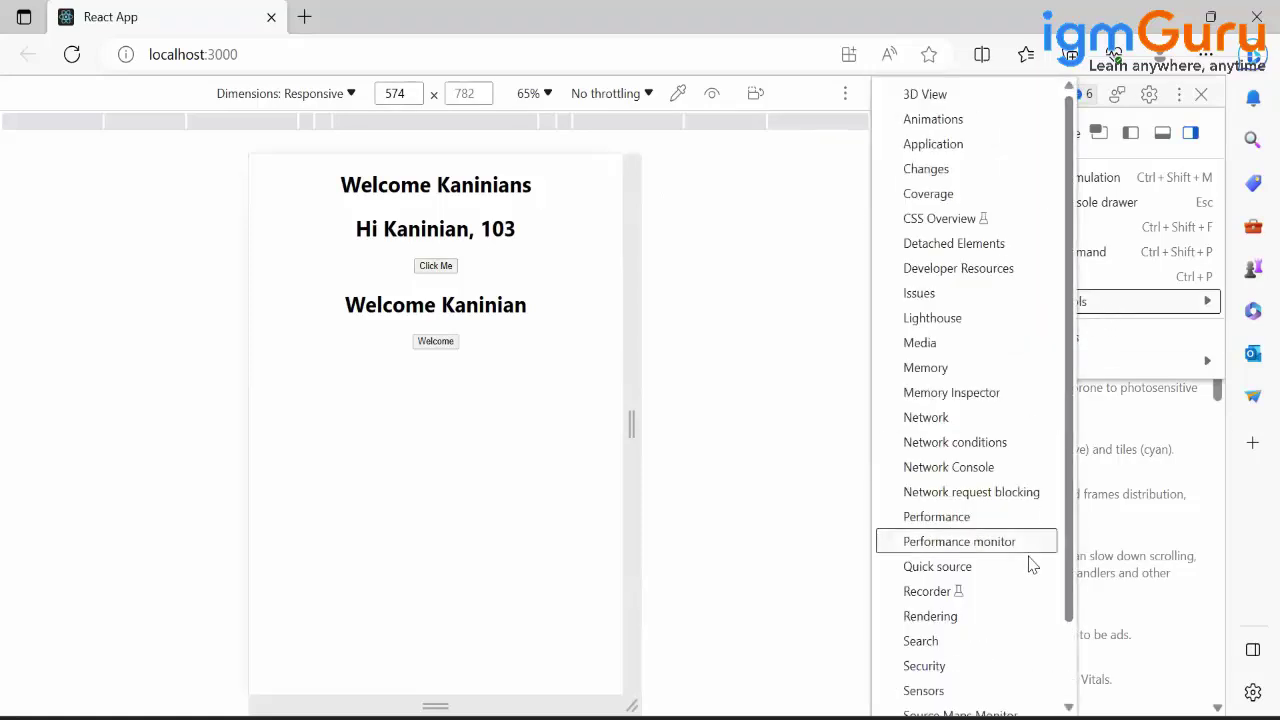
{"action": "left_click", "coordinate": [1007, 619]}
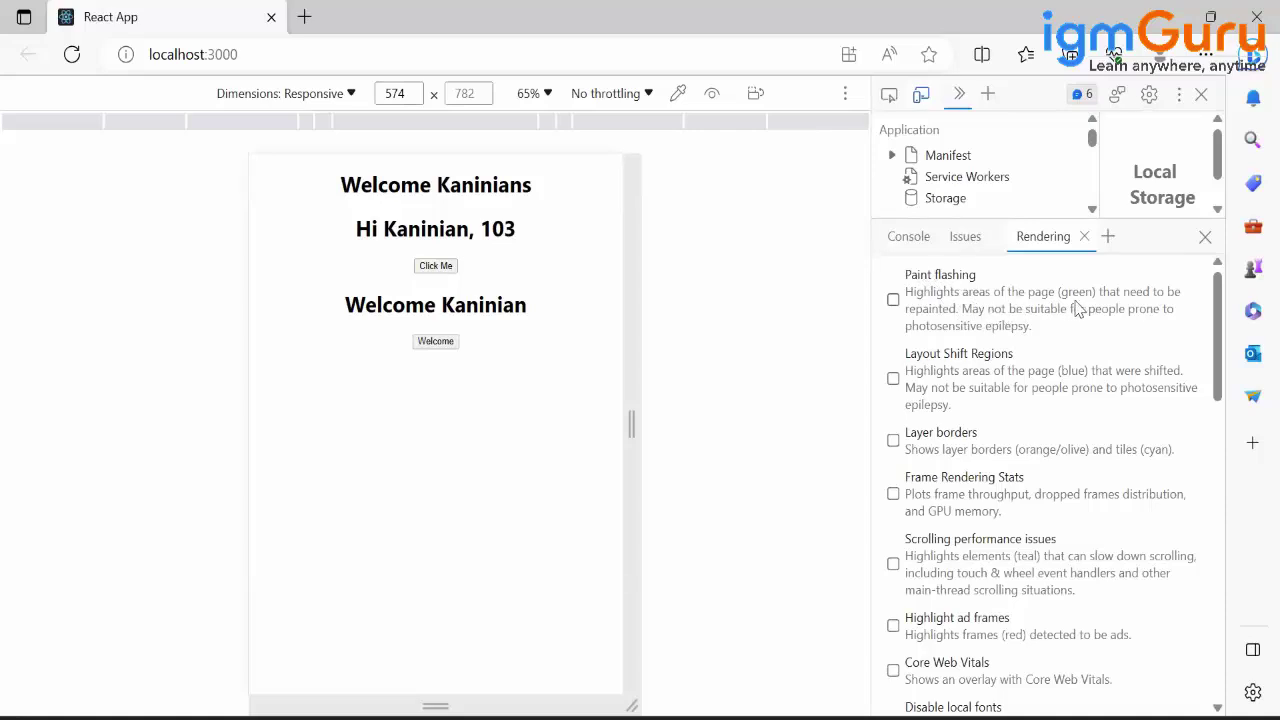
- Enable Paint flashing, then raise the counter to 111 and toggle the welcome heading
{"action": "left_click", "coordinate": [893, 301]}
{"action": "left_click", "coordinate": [437, 267]}
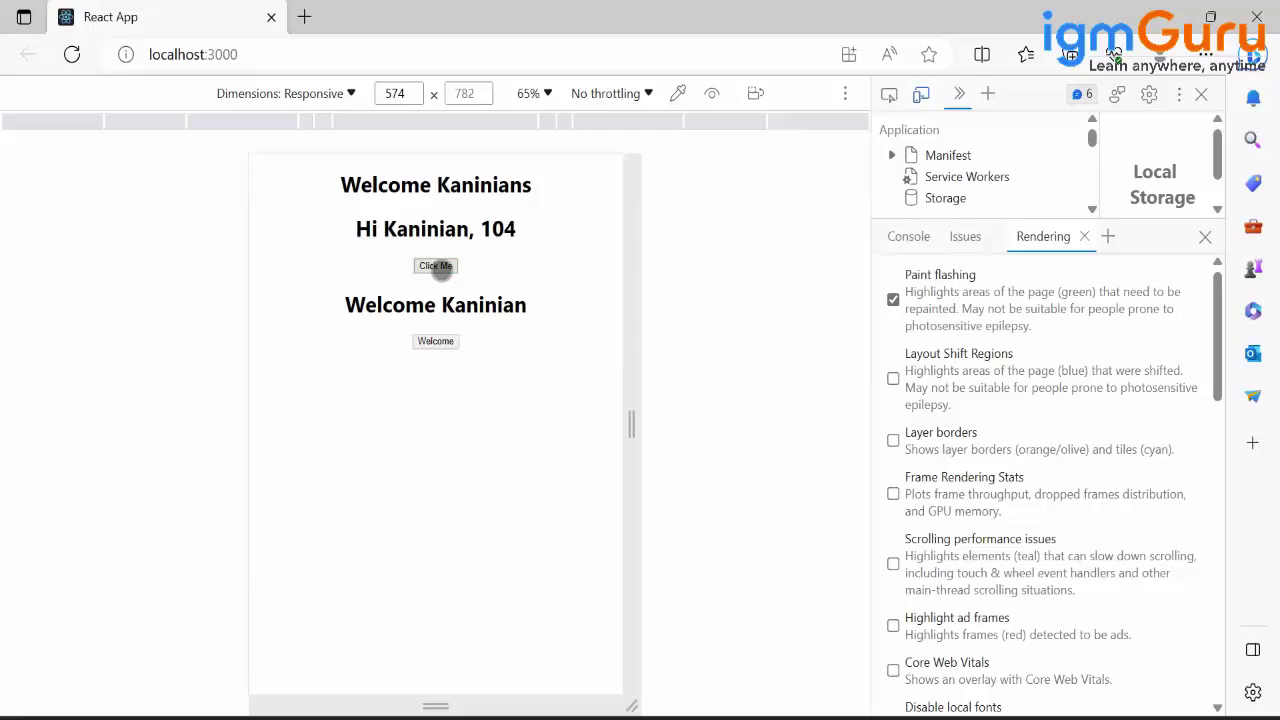
{"action": "left_click", "coordinate": [437, 268]}
{"action": "left_click", "coordinate": [437, 268]}
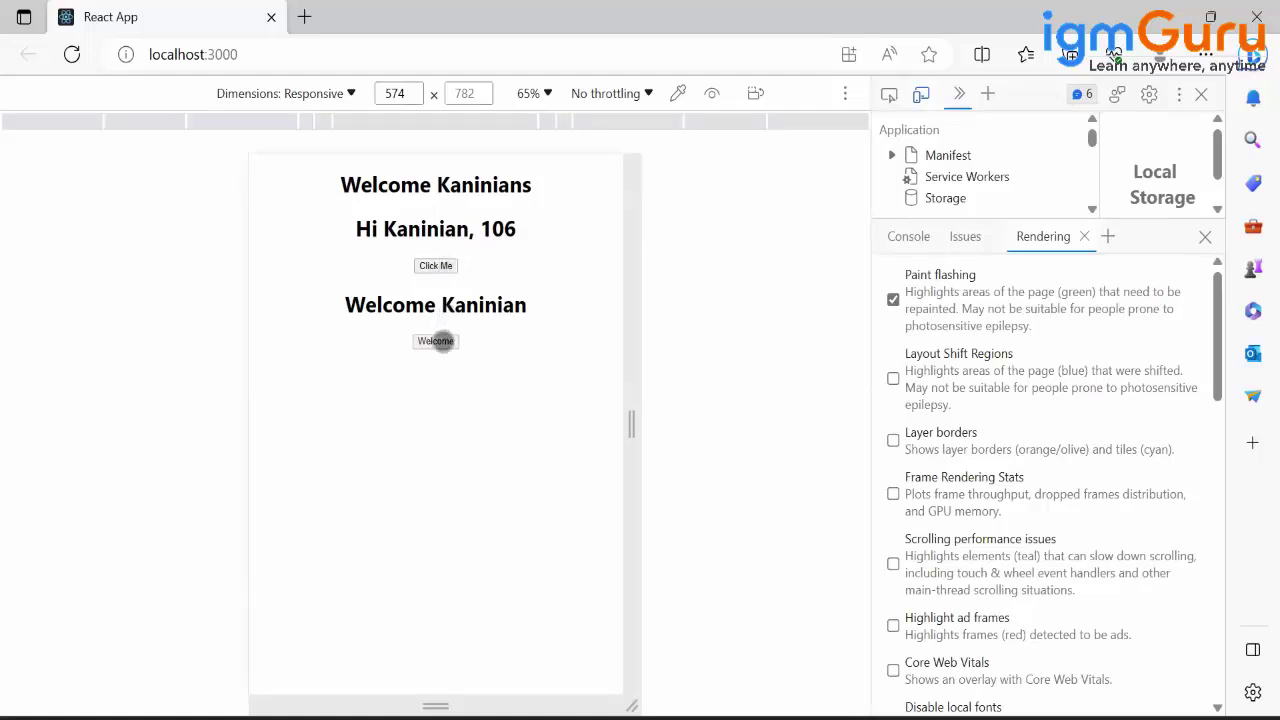
{"action": "left_click", "coordinate": [442, 343]}
{"action": "left_click", "coordinate": [442, 343]}
{"action": "left_click", "coordinate": [442, 343]}
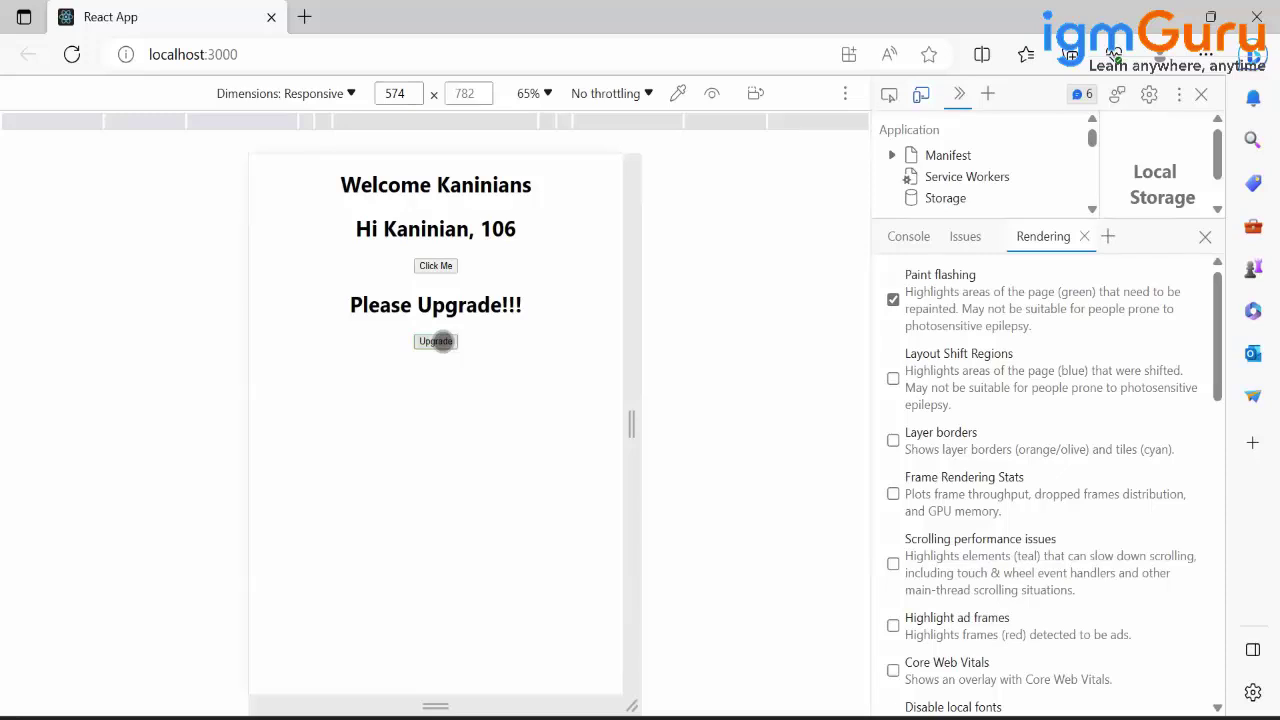
{"action": "left_click", "coordinate": [436, 265]}
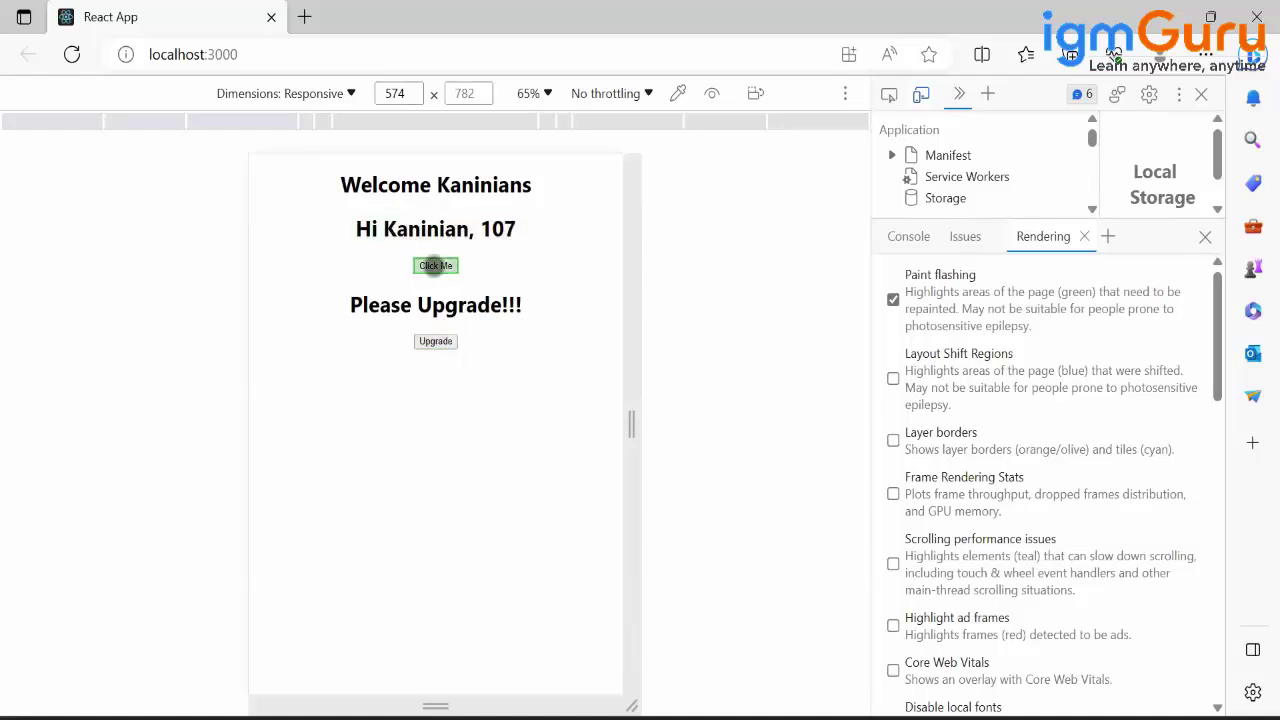
{"action": "left_click", "coordinate": [436, 265]}
{"action": "left_click", "coordinate": [436, 265]}
{"action": "left_click", "coordinate": [436, 265]}
{"action": "left_click", "coordinate": [436, 265]}
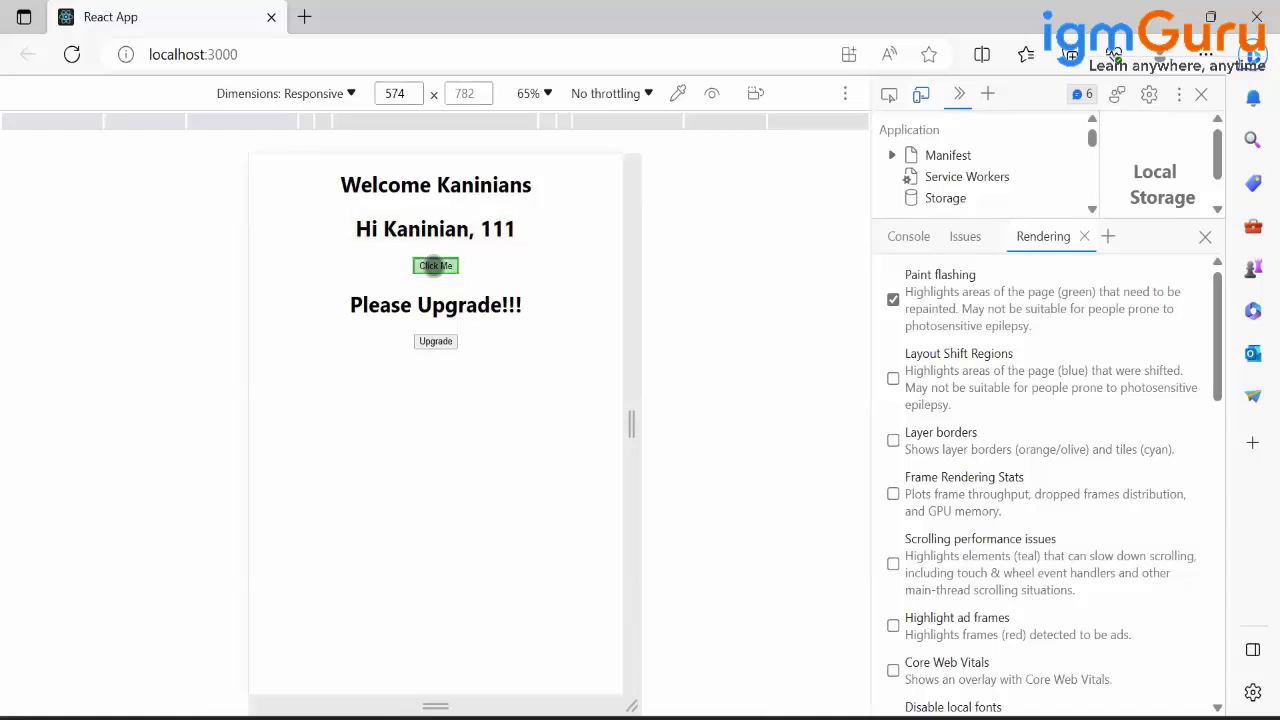
- Reload the localhost:3000 page and raise the counter to 103
{"action": "left_click", "coordinate": [260, 55]}
{"action": "key", "text": "Return"}
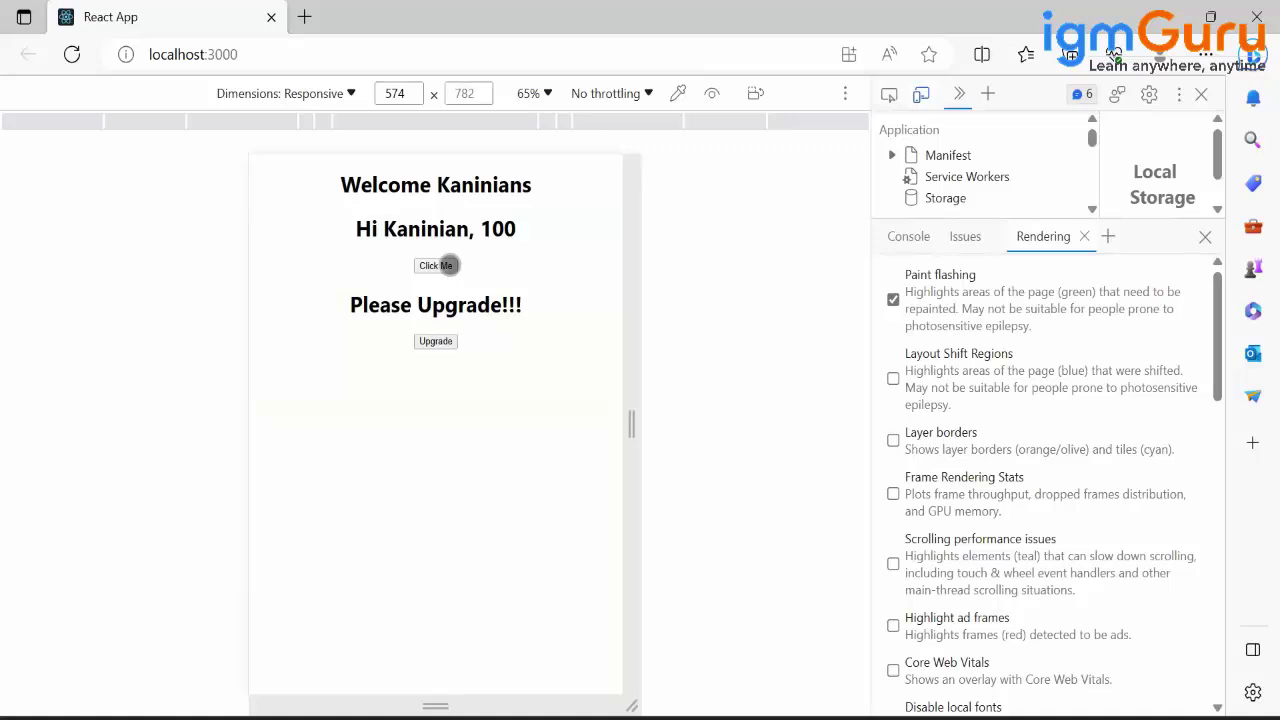
{"action": "left_click", "coordinate": [446, 265]}
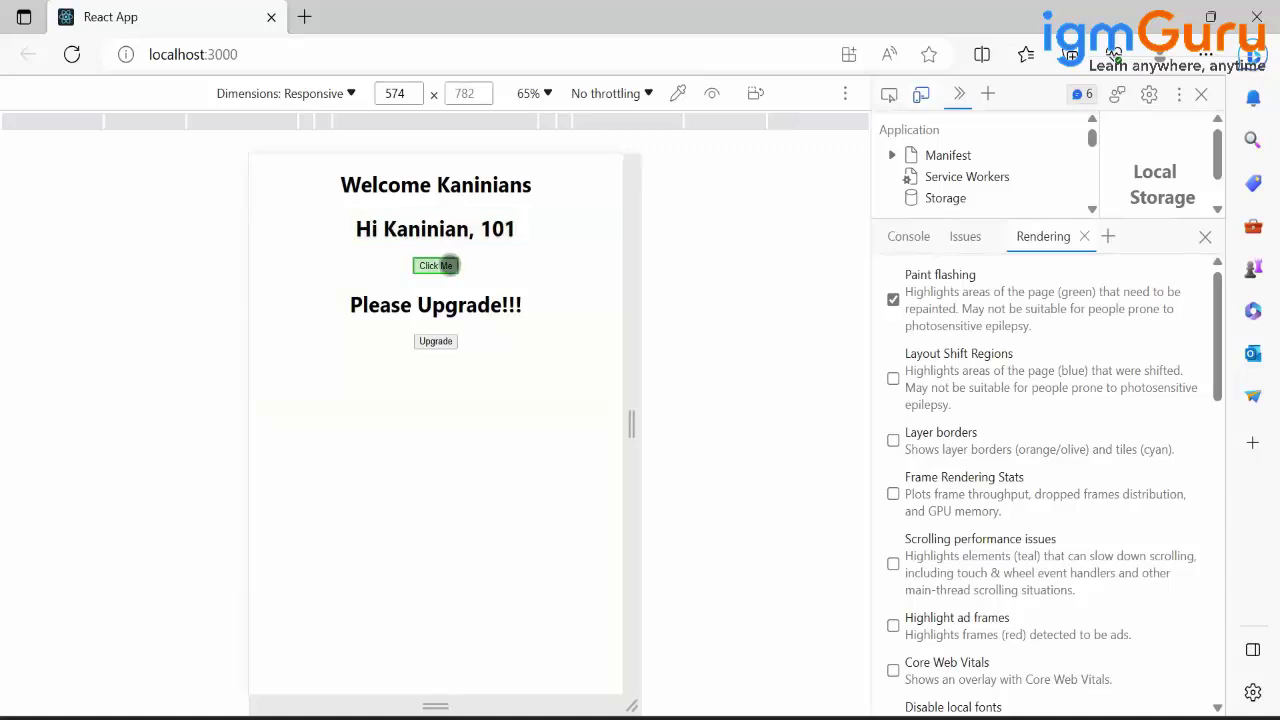
{"action": "left_click", "coordinate": [447, 265]}
{"action": "left_click", "coordinate": [447, 265]}
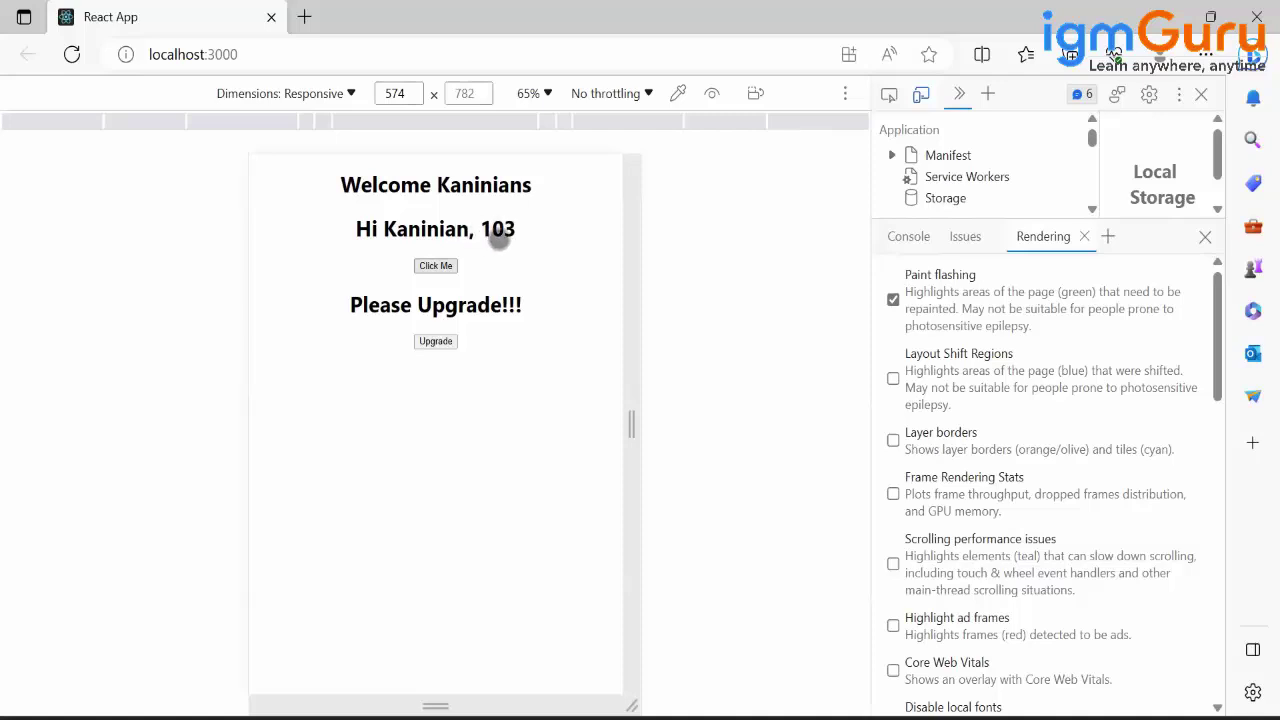
- In Notepad, add '---> virtual DOM---> only the changed parts will be rendered' after '(how?)'
{"action": "left_click", "coordinate": [1165, 18]}
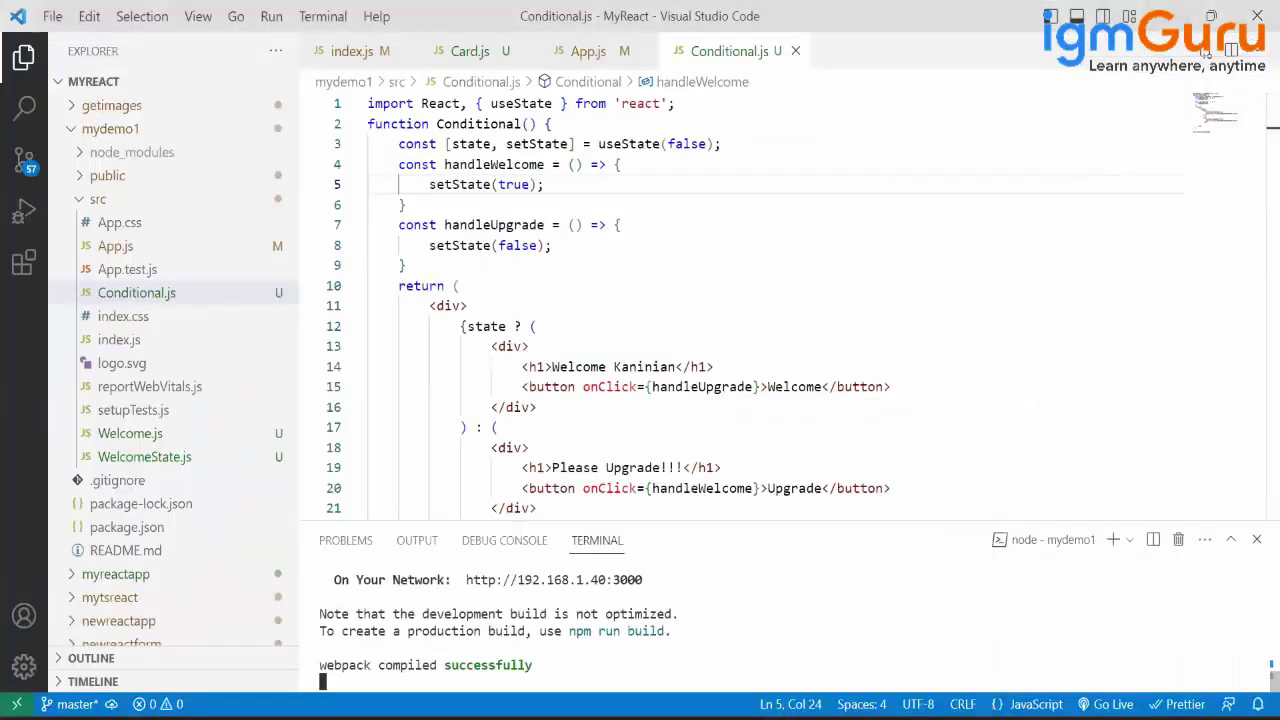
{"action": "key", "text": "alt+Tab"}
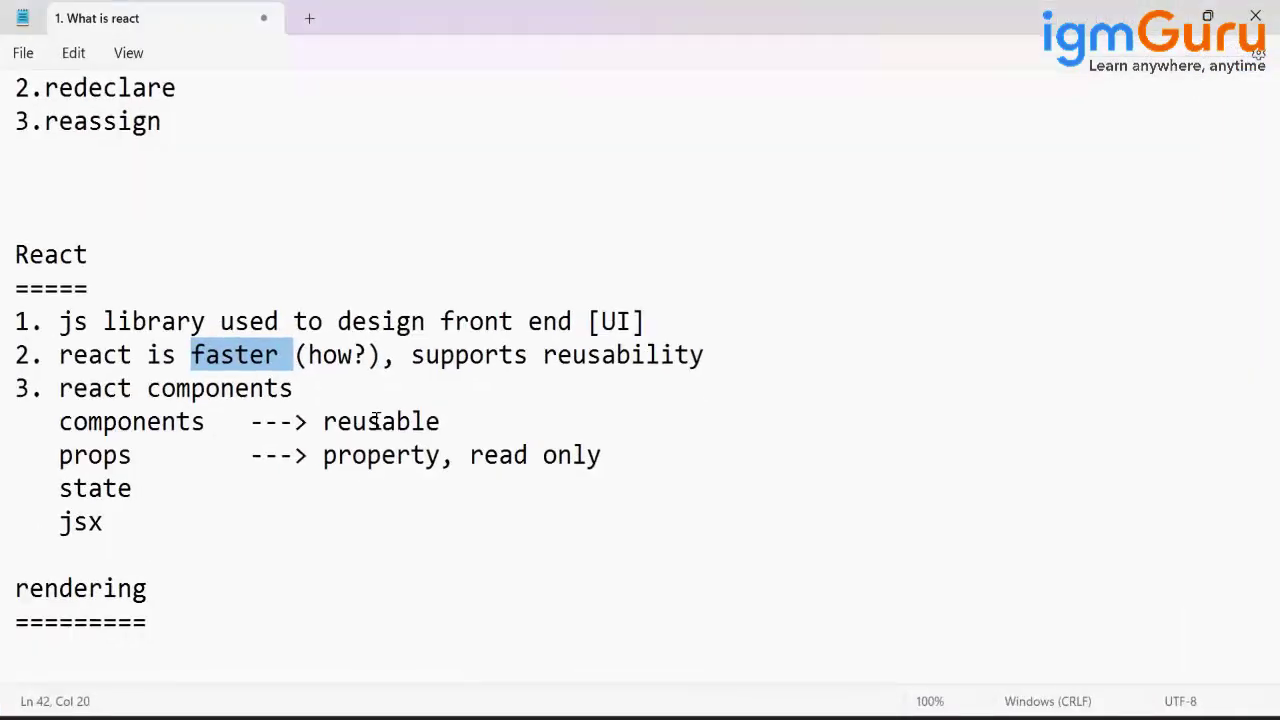
{"action": "left_click", "coordinate": [381, 358]}
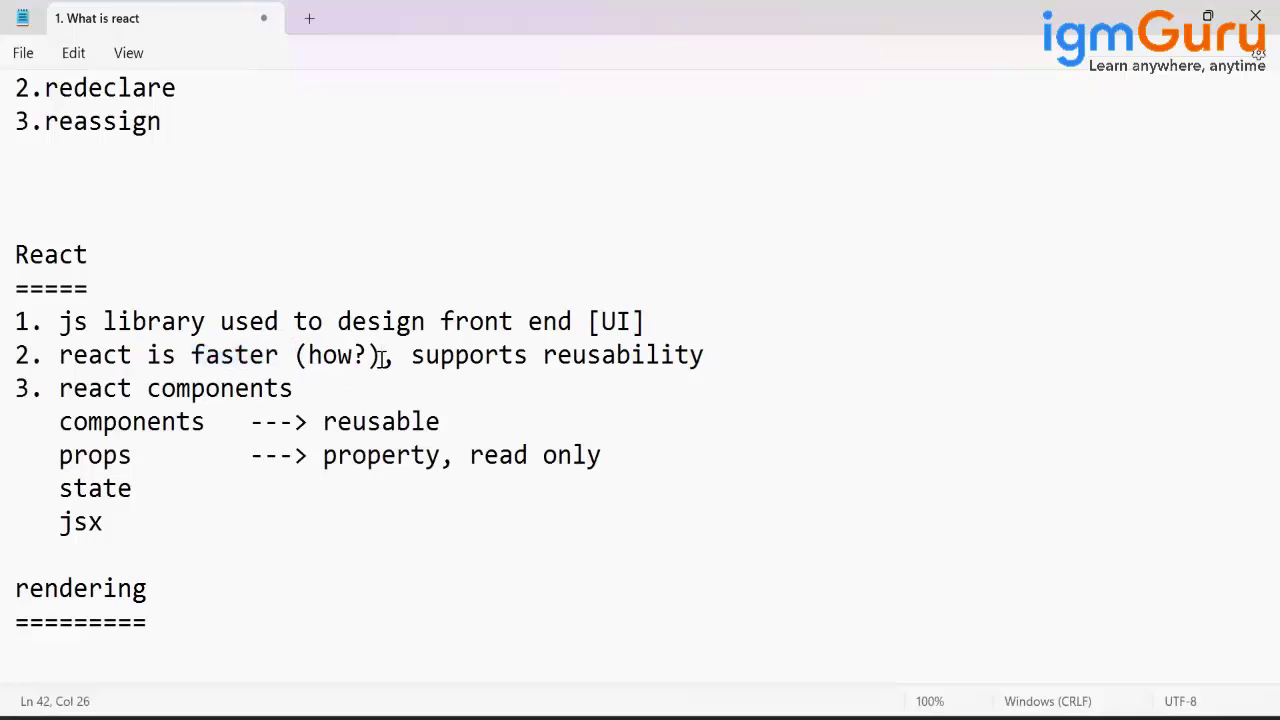
{"action": "type", "text": "---> "}
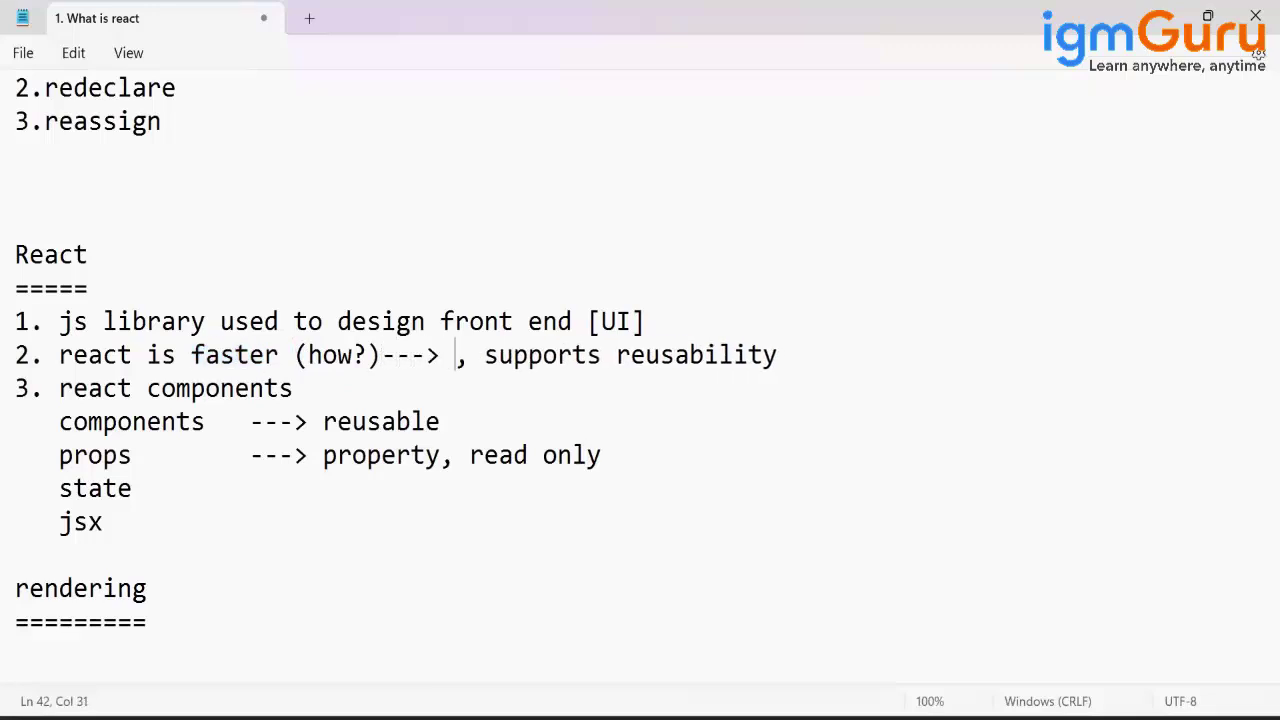
{"action": "type", "text": "virtual DOM"}
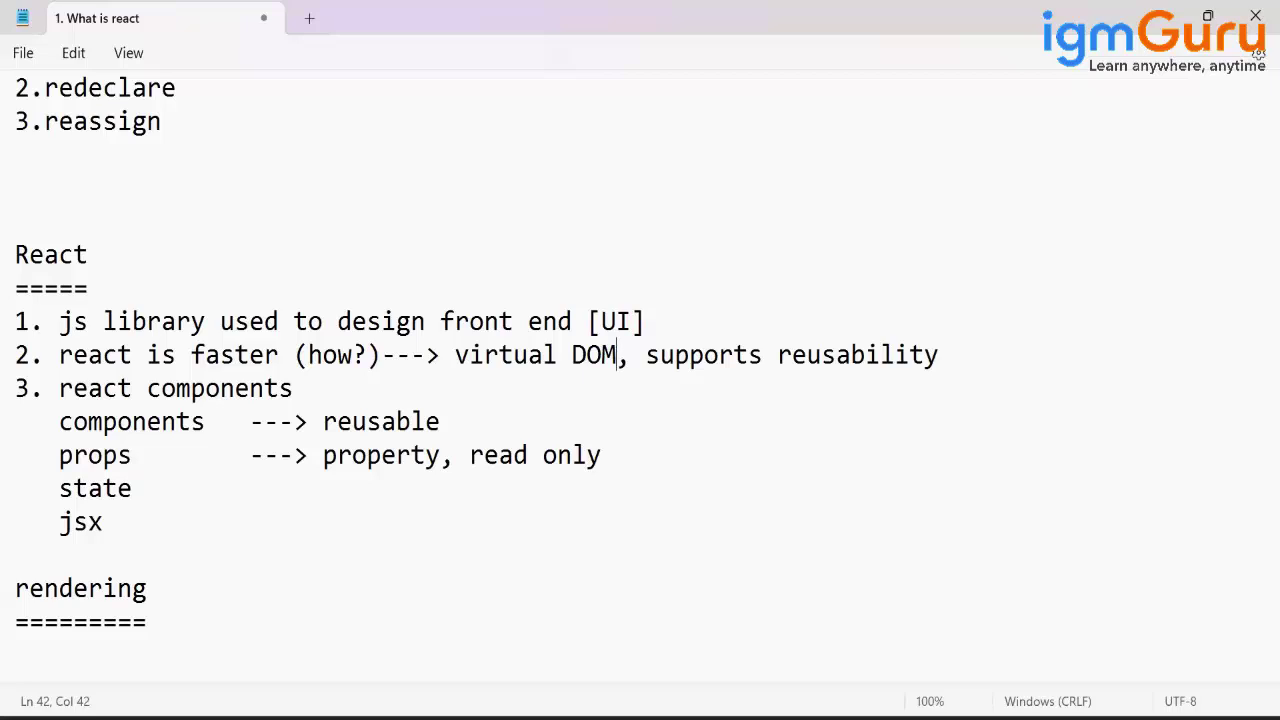
{"action": "type", "text": "---> only t"}
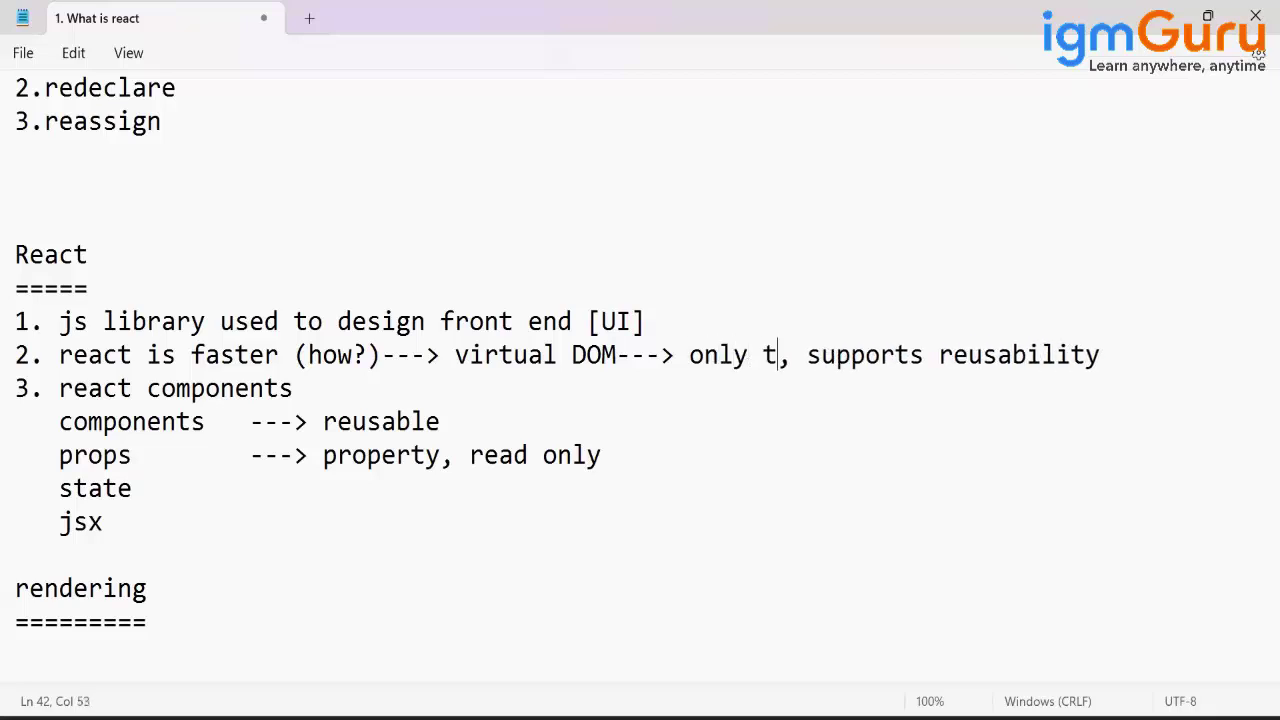
{"action": "type", "text": "hanged "}
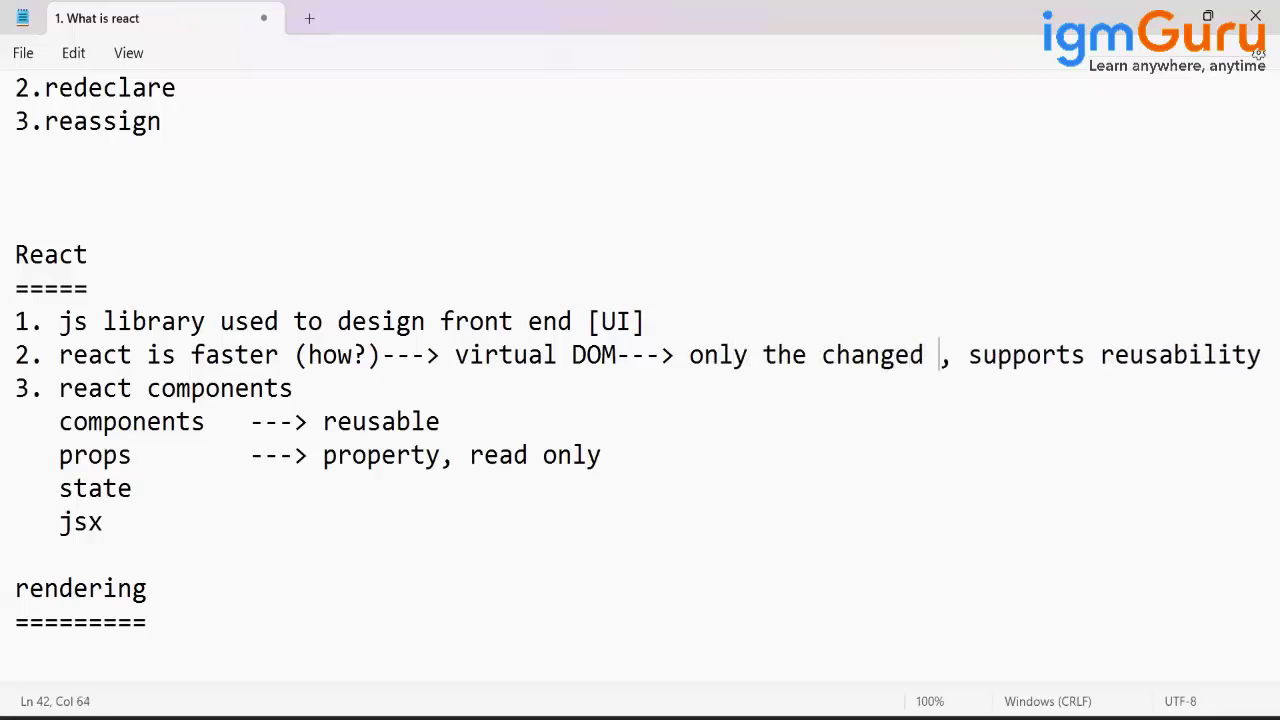
{"action": "type", "text": "parts w"}
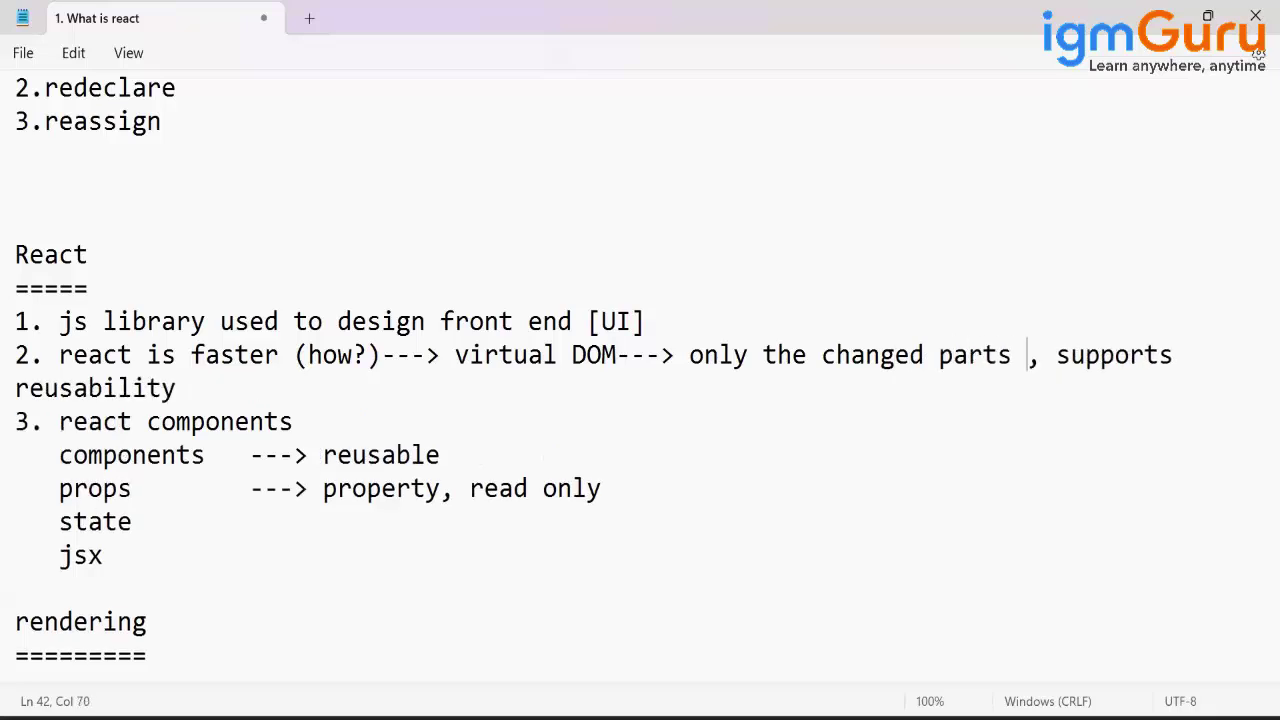
{"action": "type", "text": "ill be rende"}
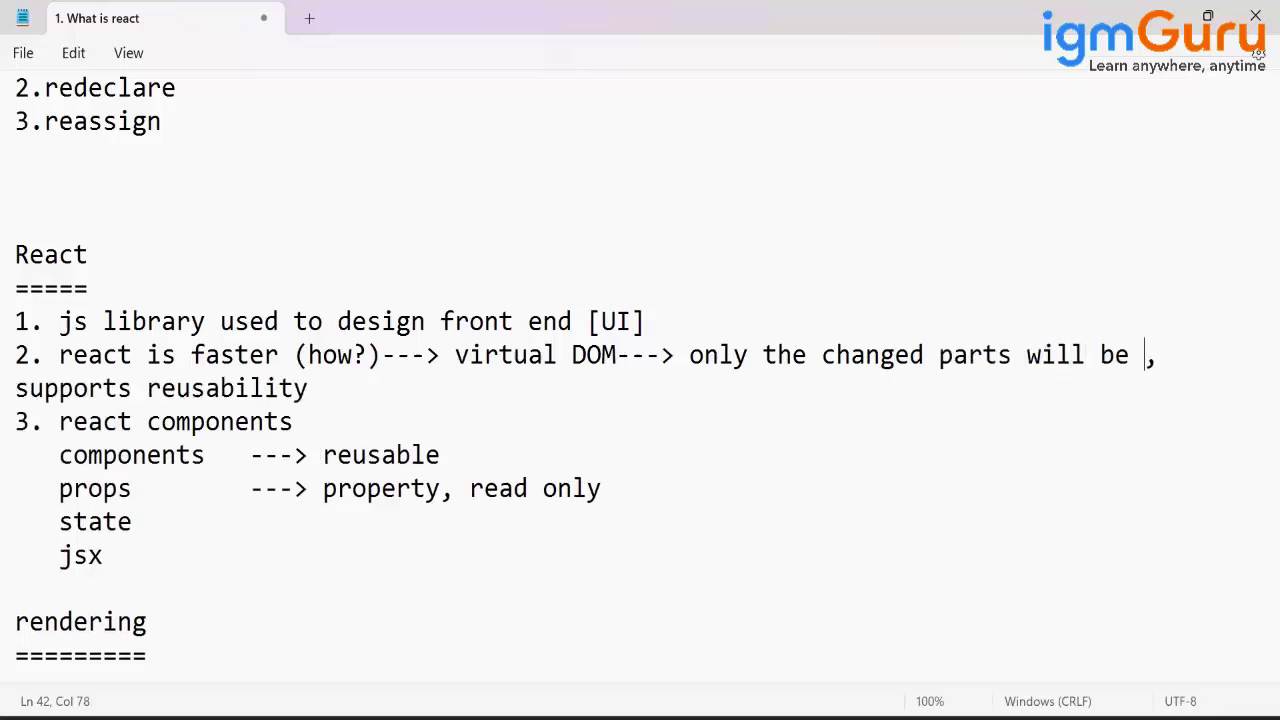
{"action": "type", "text": "rec"}
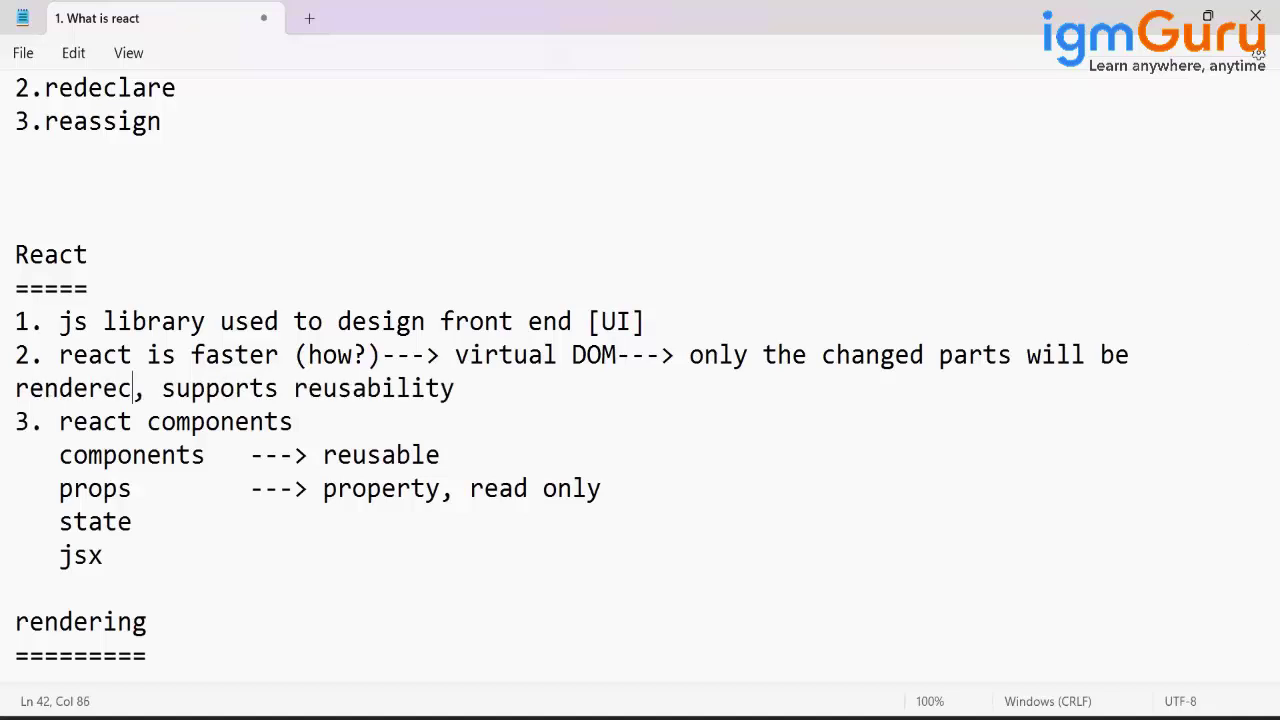
{"action": "key", "text": "BackSpace"}
{"action": "type", "text": "d"}
- Insert a blank line after point 1
{"action": "left_click", "coordinate": [481, 390]}
{"action": "left_click", "coordinate": [655, 322]}
{"action": "key", "text": "Return"}
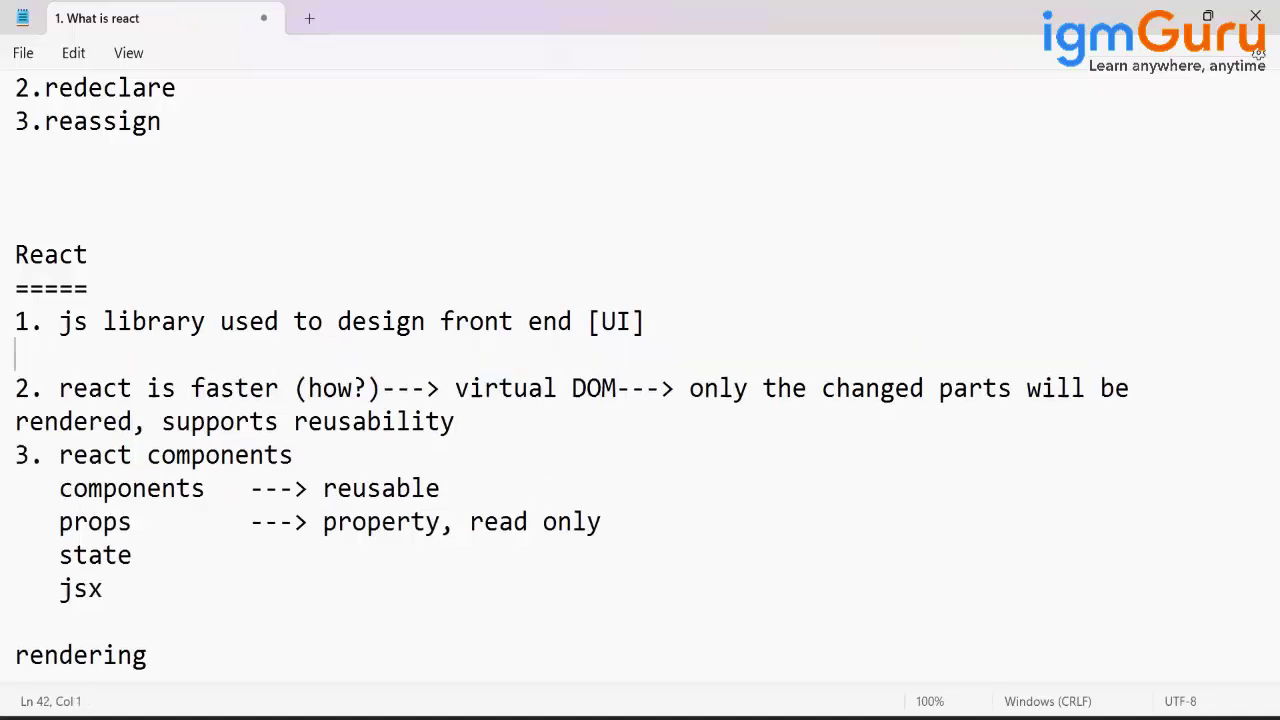
- Insert a blank line after the reusability point and remove the extra blank lines above React
{"action": "left_click", "coordinate": [555, 417]}
{"action": "key", "text": "Return"}
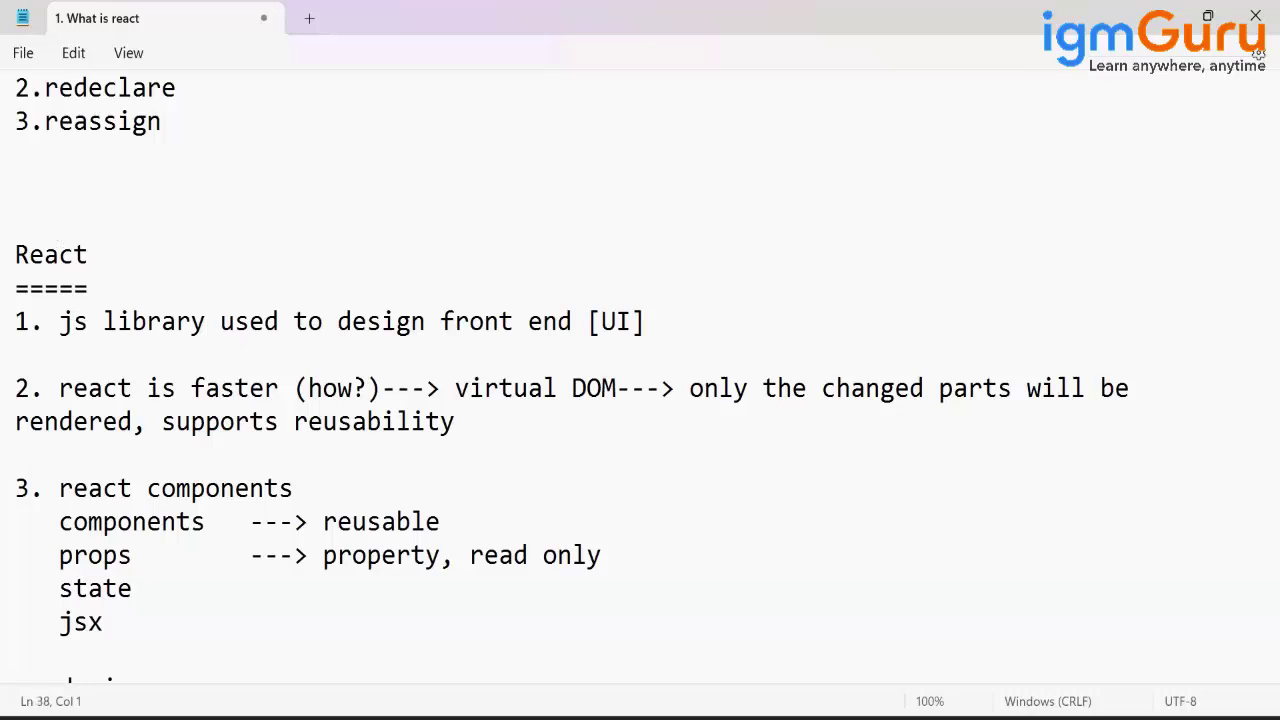
{"action": "key", "text": "BackSpace"}
{"action": "key", "text": "BackSpace"}
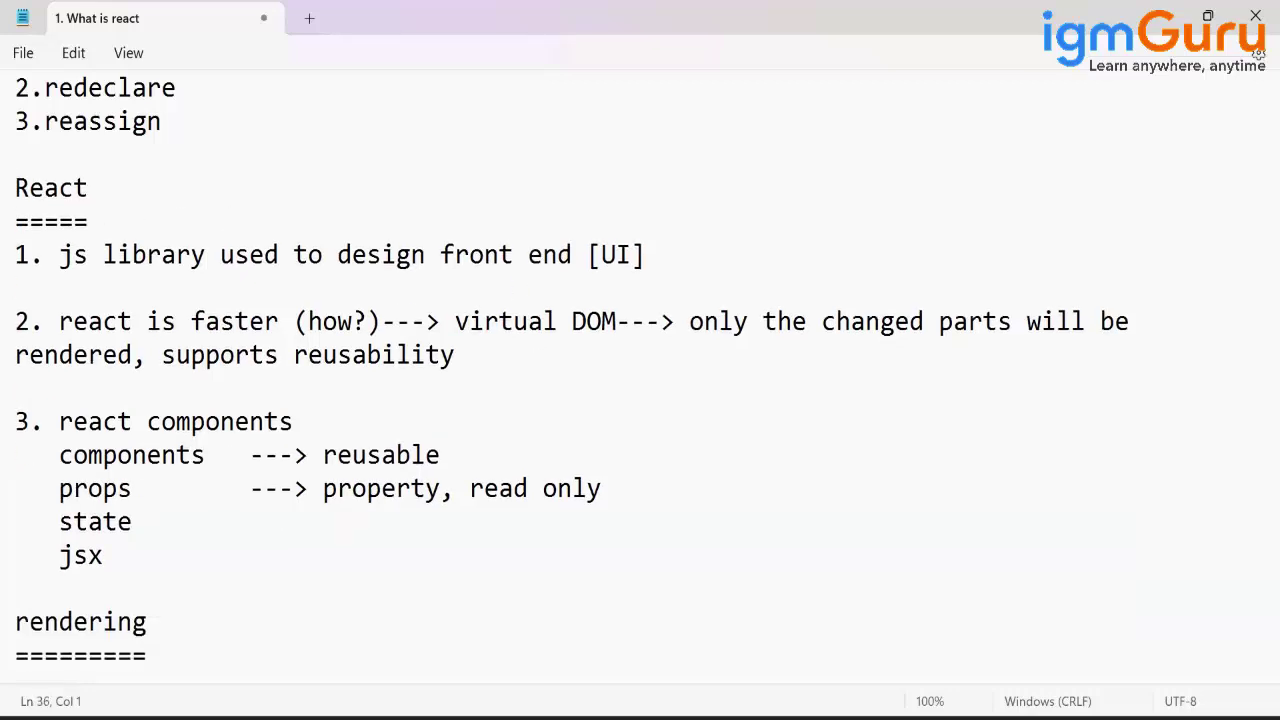